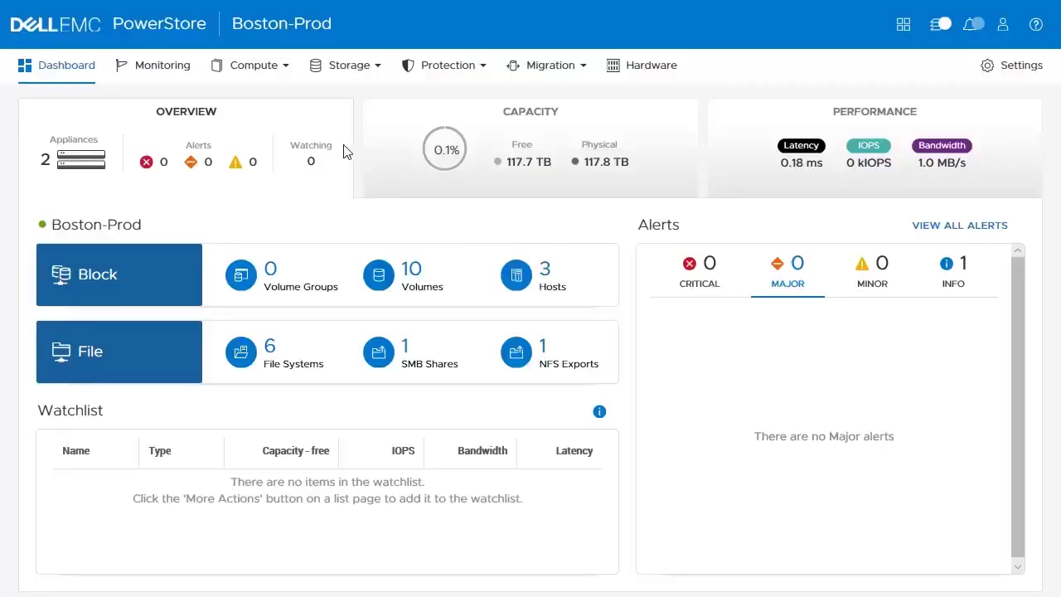
# Show the Engineering-Demo volume's snapshots from Storage > Volumes and begin a manual snapshot.
pyautogui.click(332, 72)
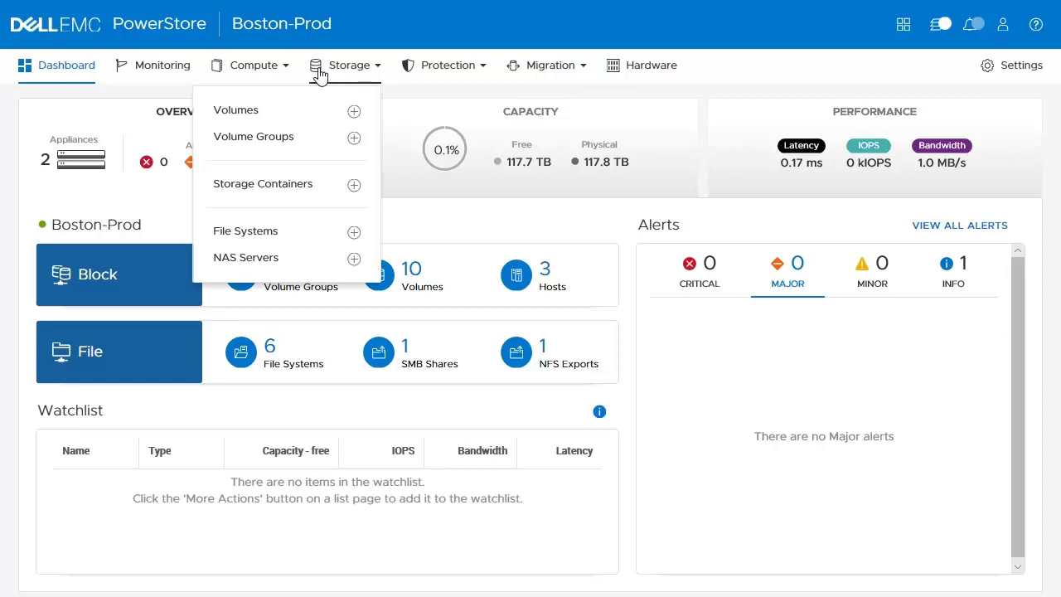
pyautogui.click(304, 113)
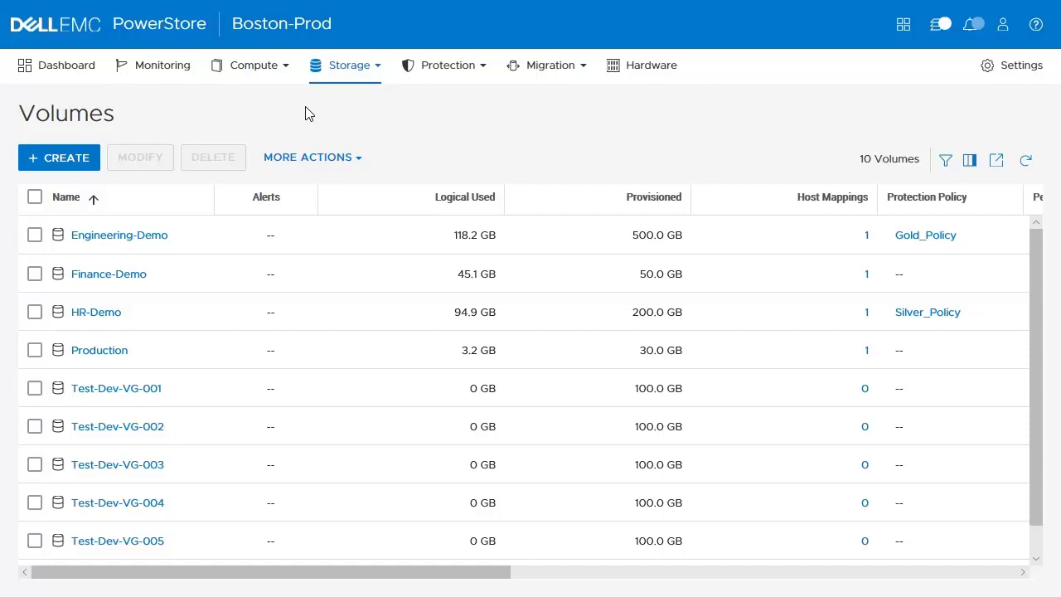
pyautogui.click(100, 237)
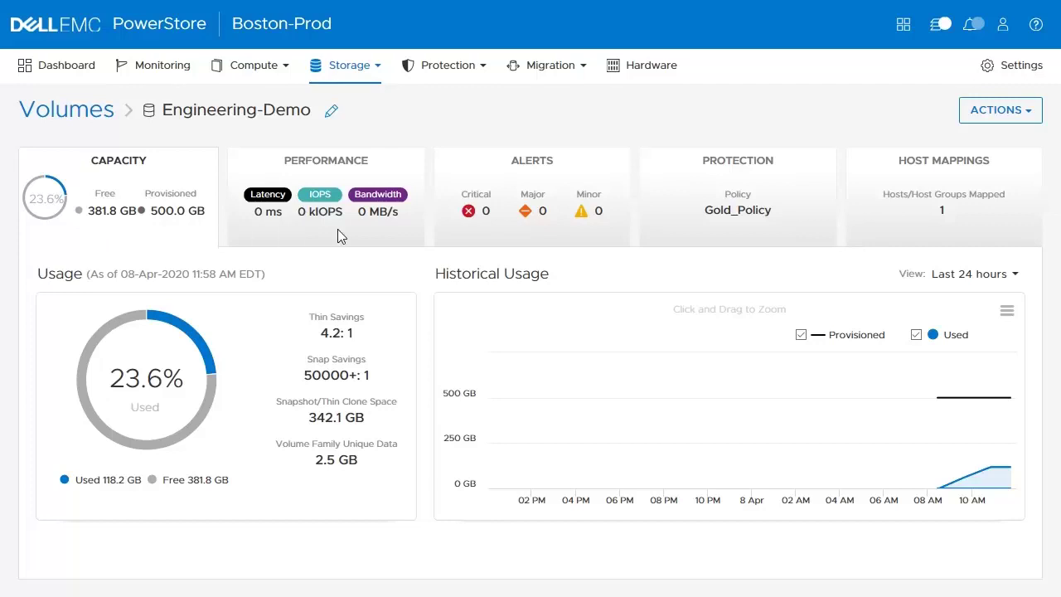
pyautogui.click(724, 233)
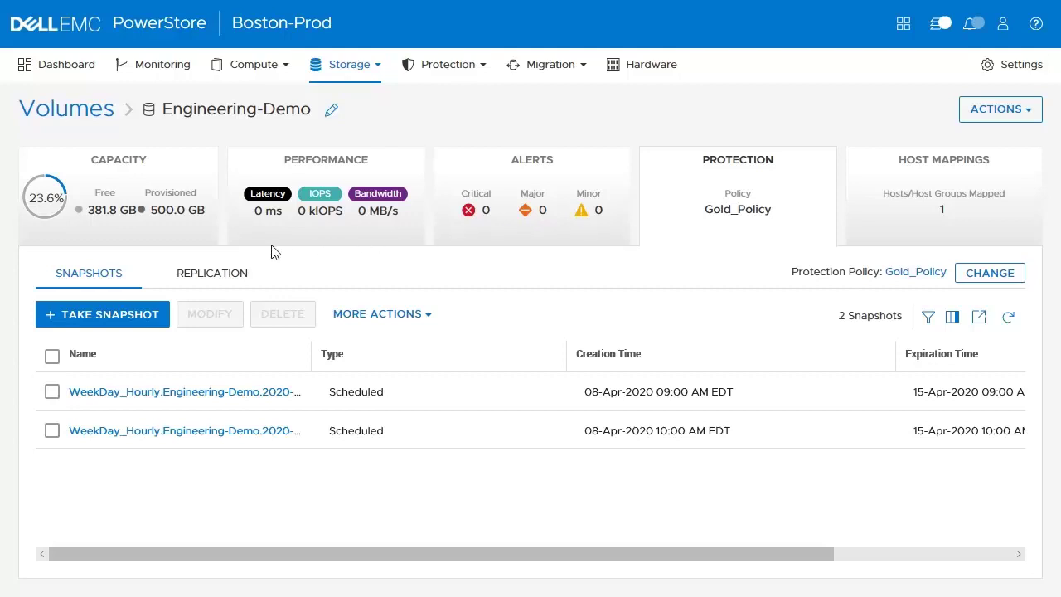
pyautogui.click(98, 315)
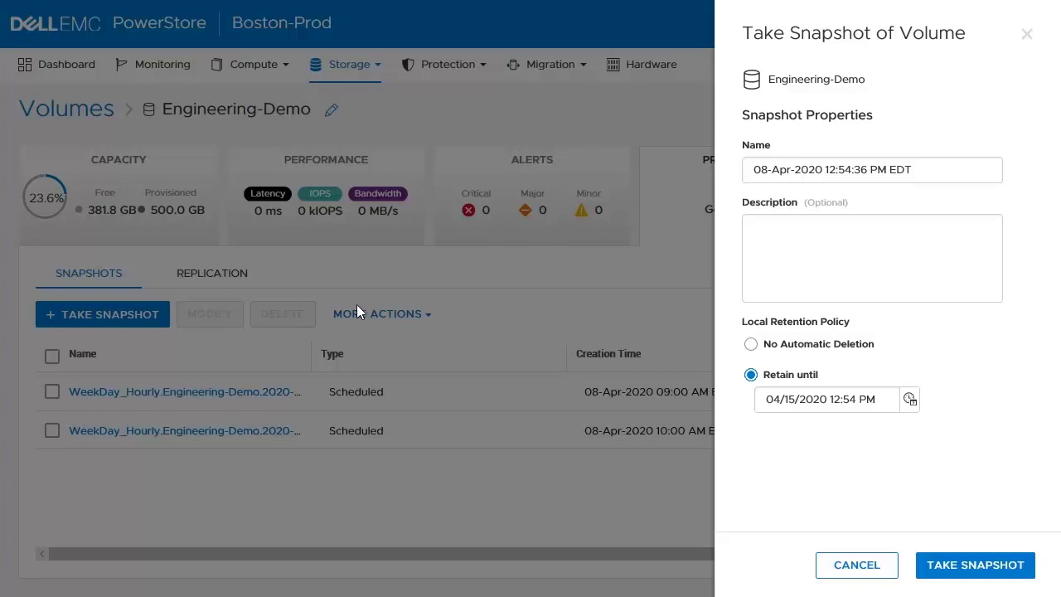
# Take an Engineering-Demo snapshot named 'Manual Snap' and dismiss the success banner.
pyautogui.tripleClick(908, 171)
pyautogui.write('Manual Snap')
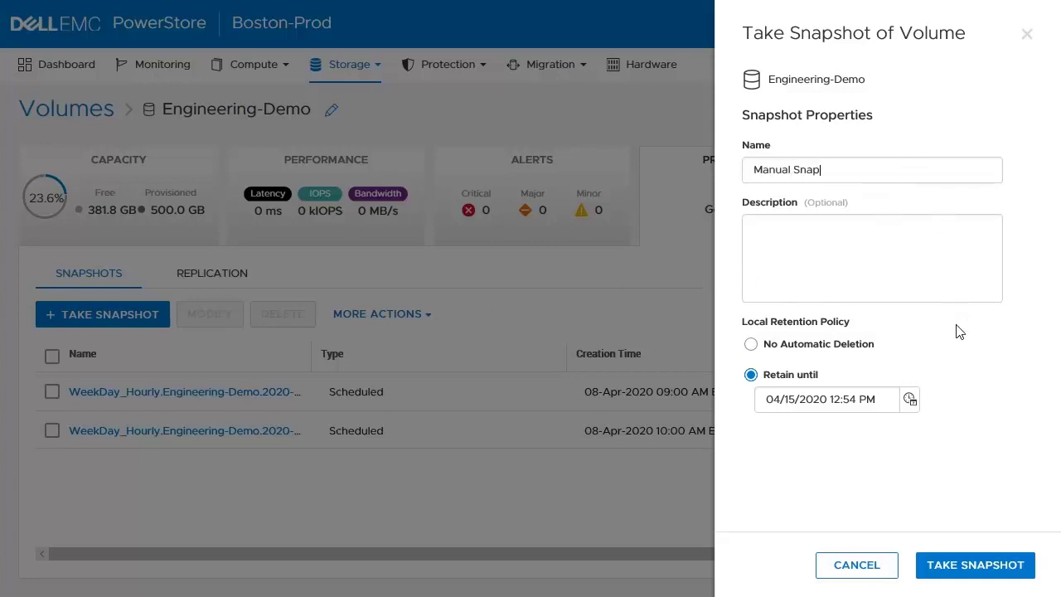
pyautogui.click(966, 565)
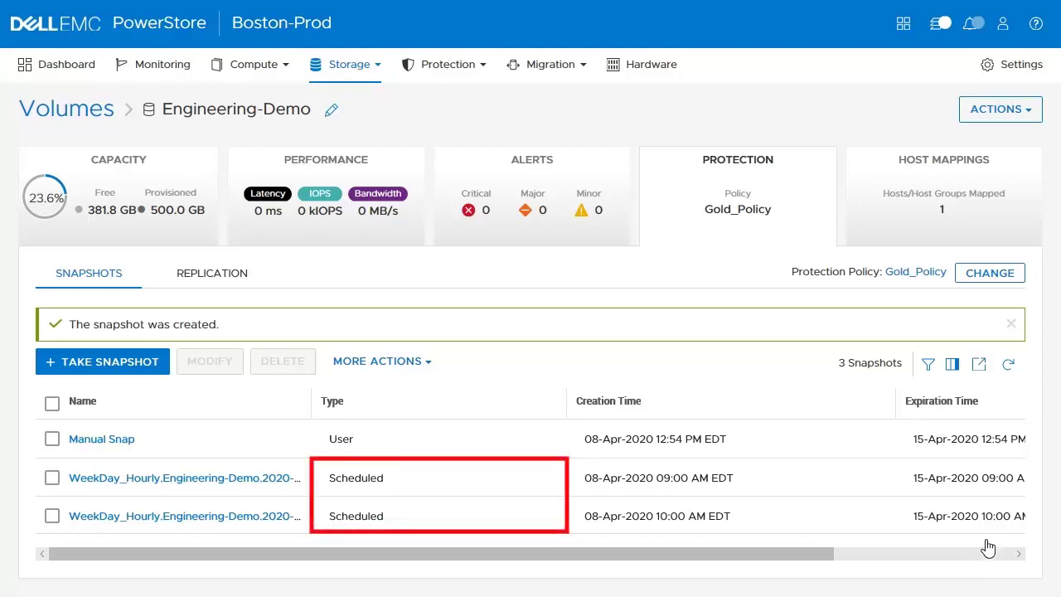
pyautogui.click(1011, 324)
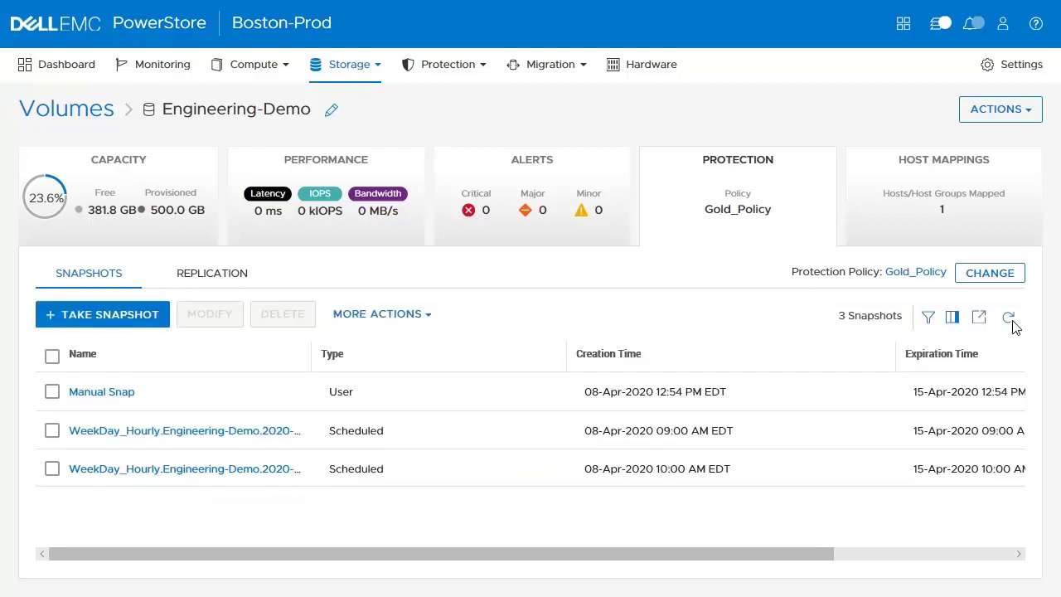
# Check Gold_Policy's WeekDay_Hourly snapshot rule (hourly on weekdays, kept 7 days) under Protection Policies.
pyautogui.click(444, 64)
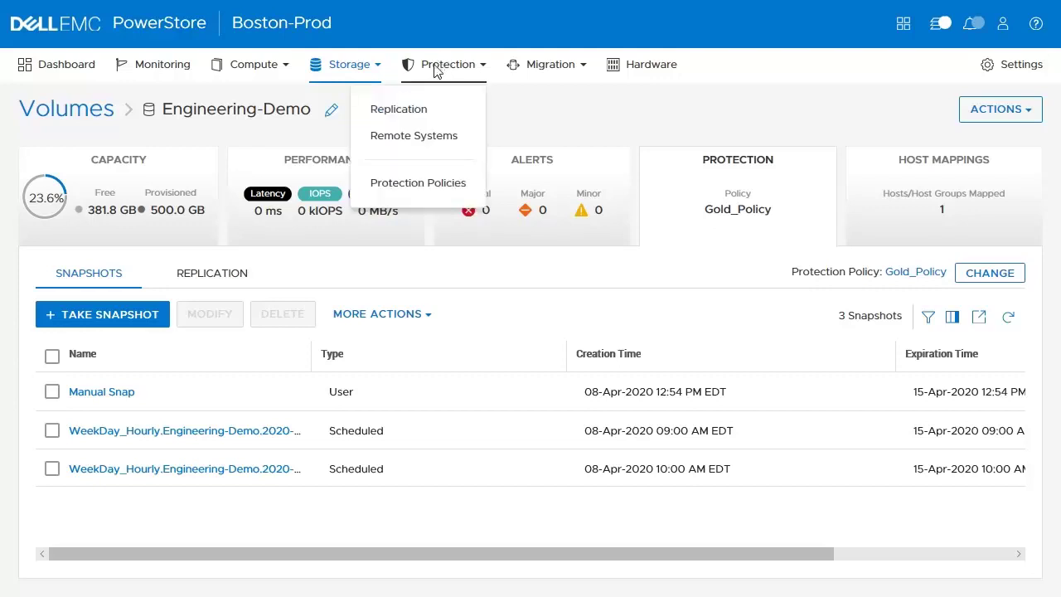
pyautogui.click(427, 182)
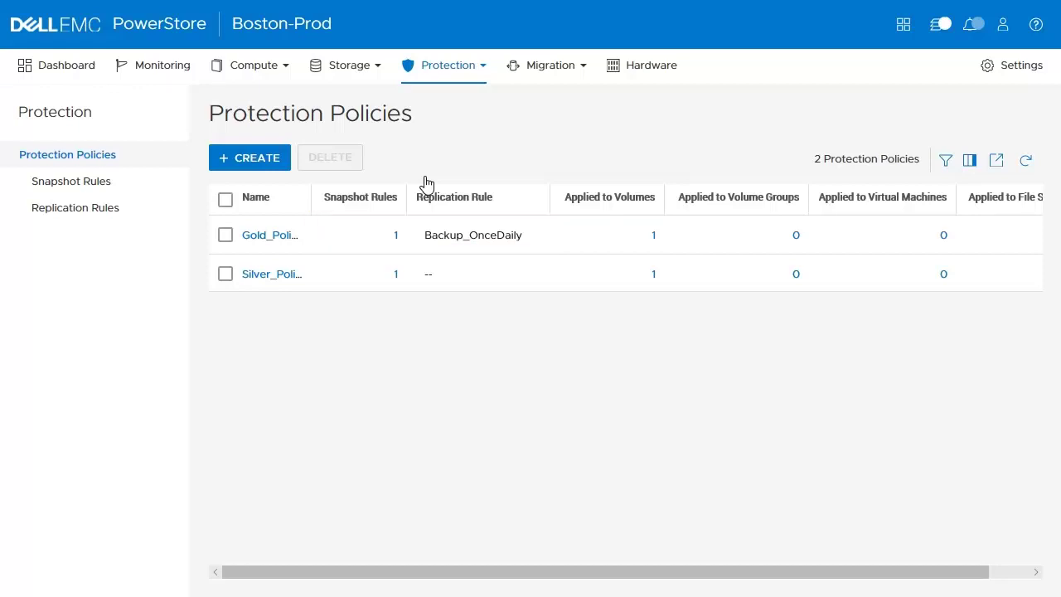
pyautogui.click(394, 237)
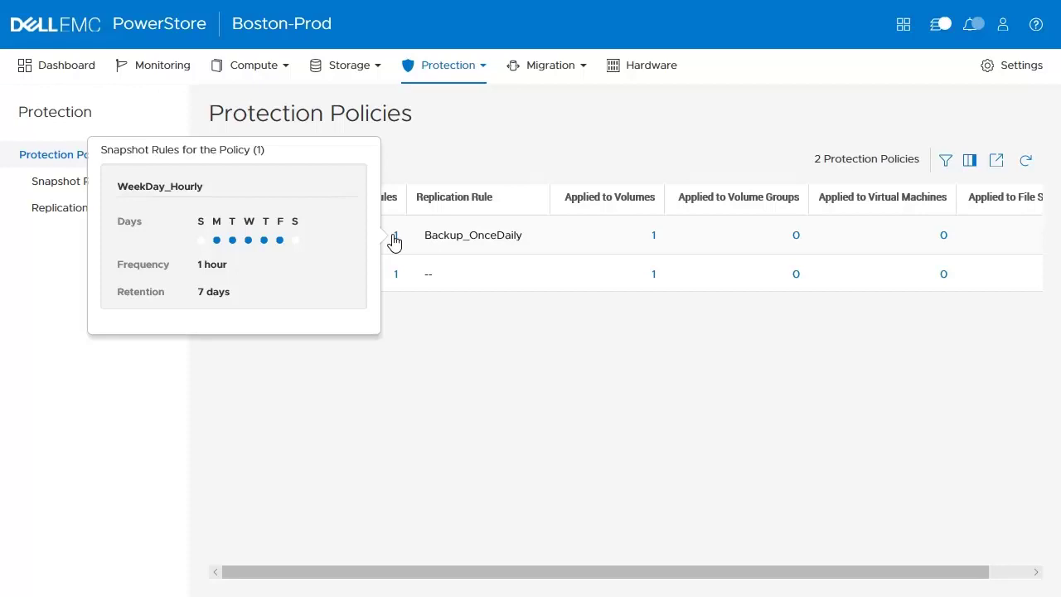
pyautogui.click(395, 238)
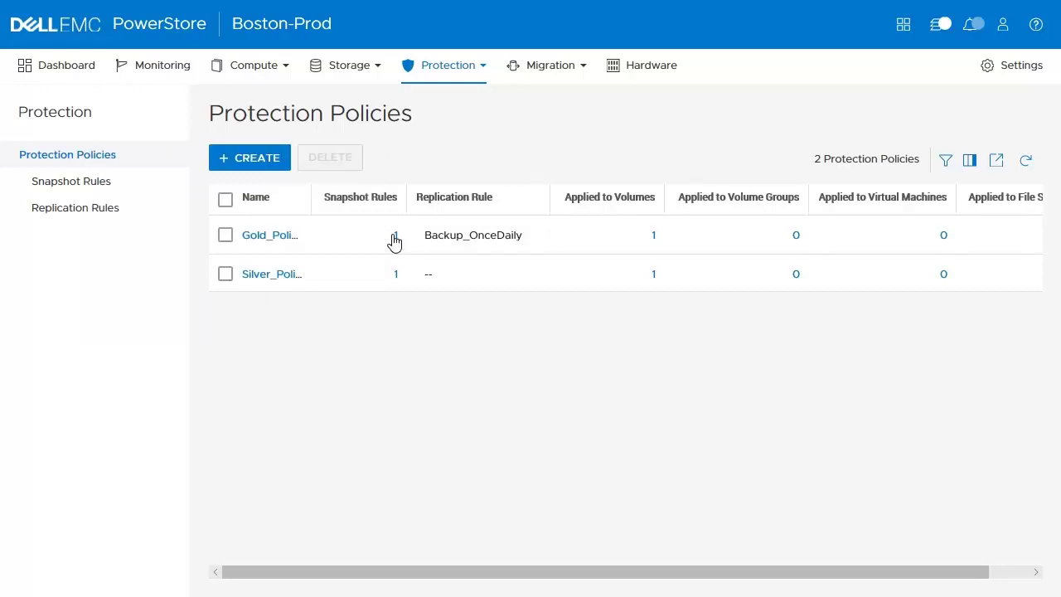
pyautogui.click(235, 163)
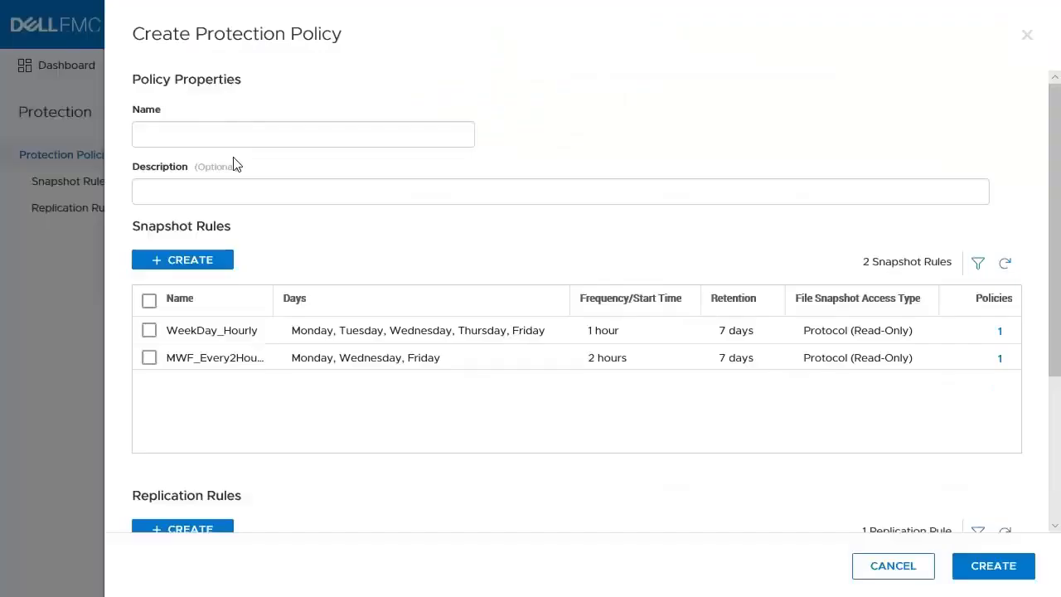
# Name the policy Bronze_Policy and add snapshot rule Daily_Every5min: every 5 minutes, kept 4 hours.
pyautogui.click(151, 133)
pyautogui.write('Bronze_Policy')
pyautogui.click(193, 262)
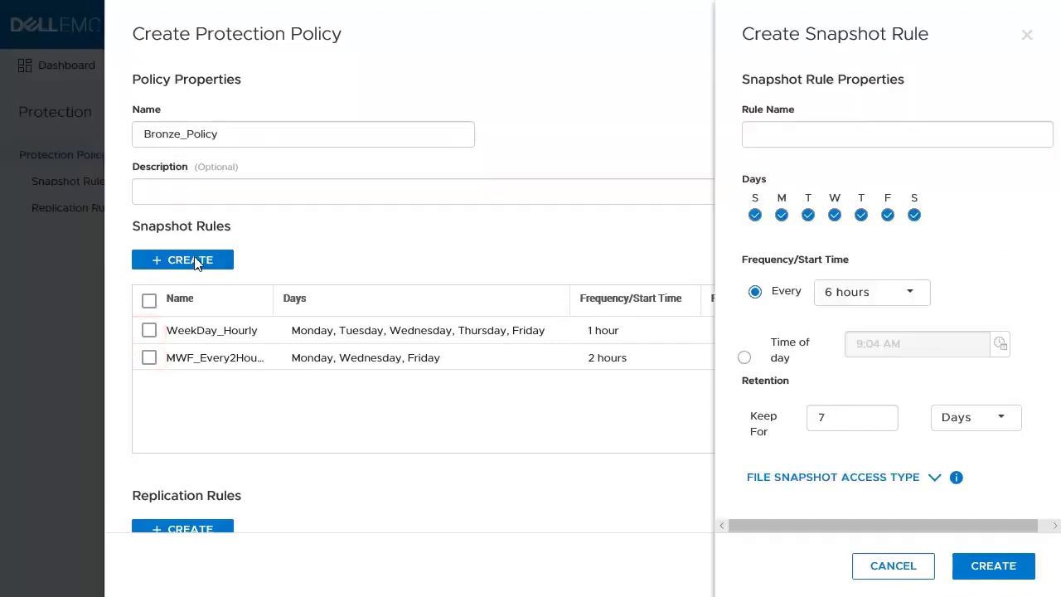
pyautogui.click(870, 132)
pyautogui.write('Daily_Every5min')
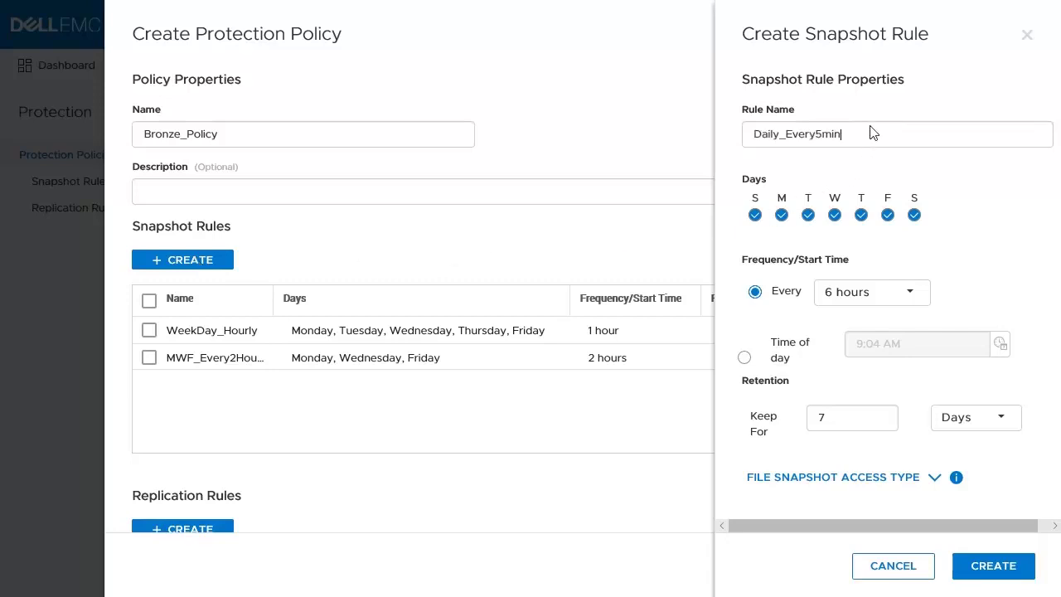
pyautogui.click(911, 299)
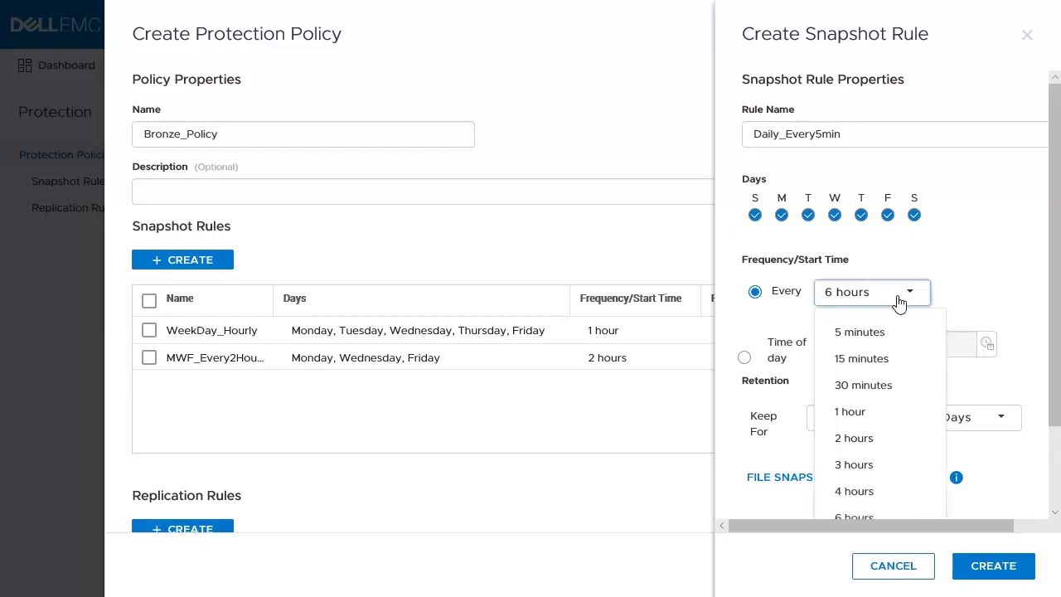
pyautogui.click(890, 331)
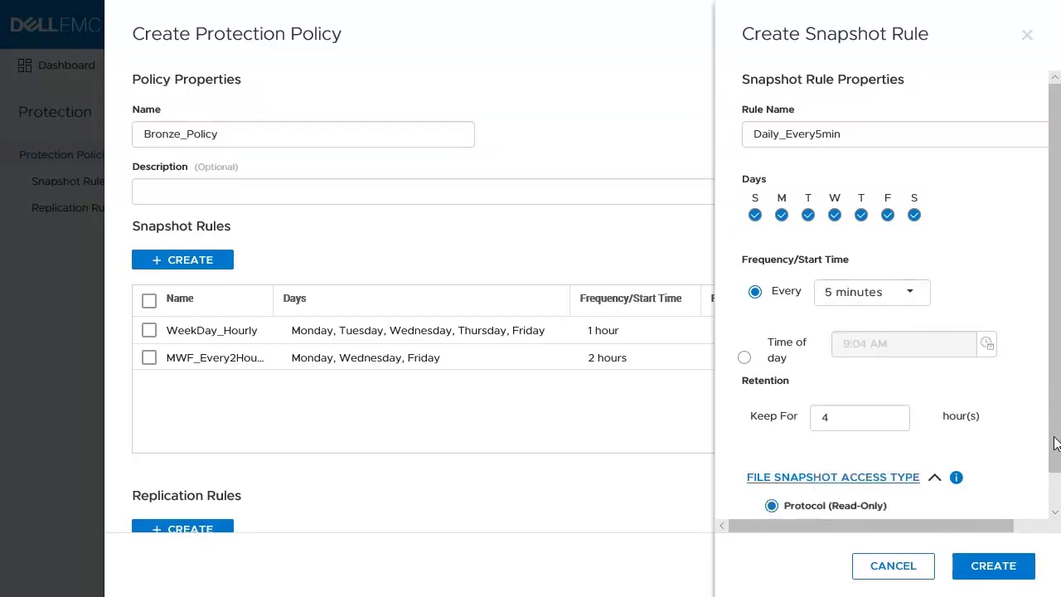
pyautogui.moveTo(1055, 444); pyautogui.dragTo(1046, 504)
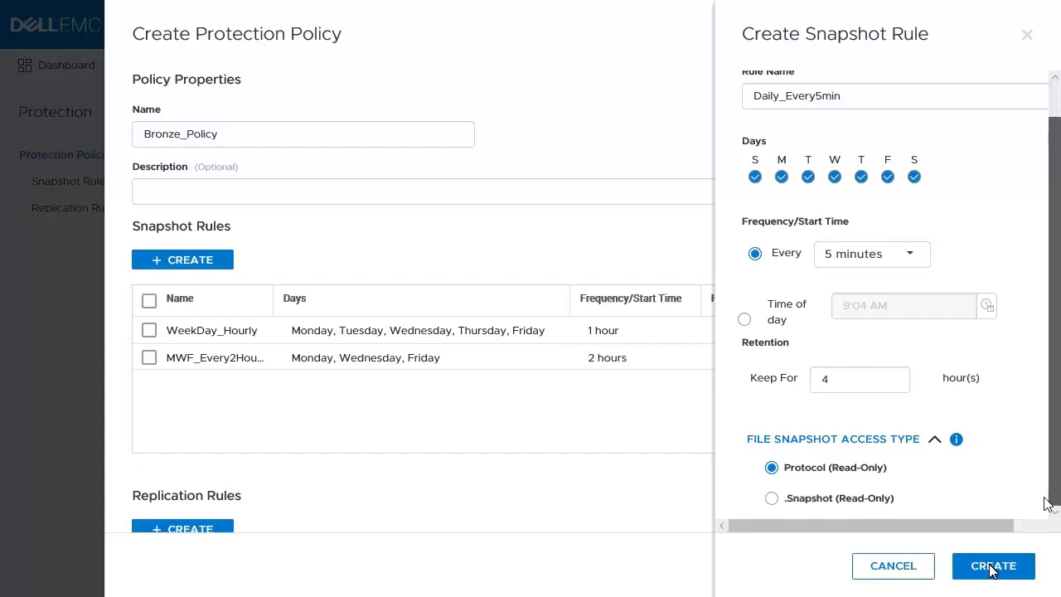
pyautogui.click(992, 567)
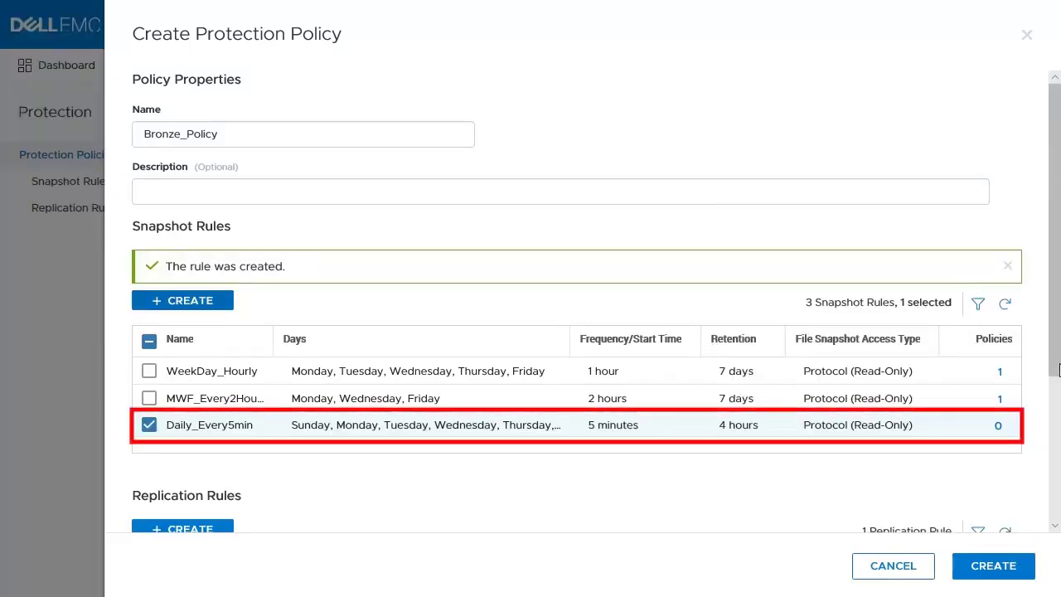
# Save Bronze_Policy as a new protection policy with its one snapshot rule.
pyautogui.moveTo(1057, 370); pyautogui.dragTo(1021, 570)
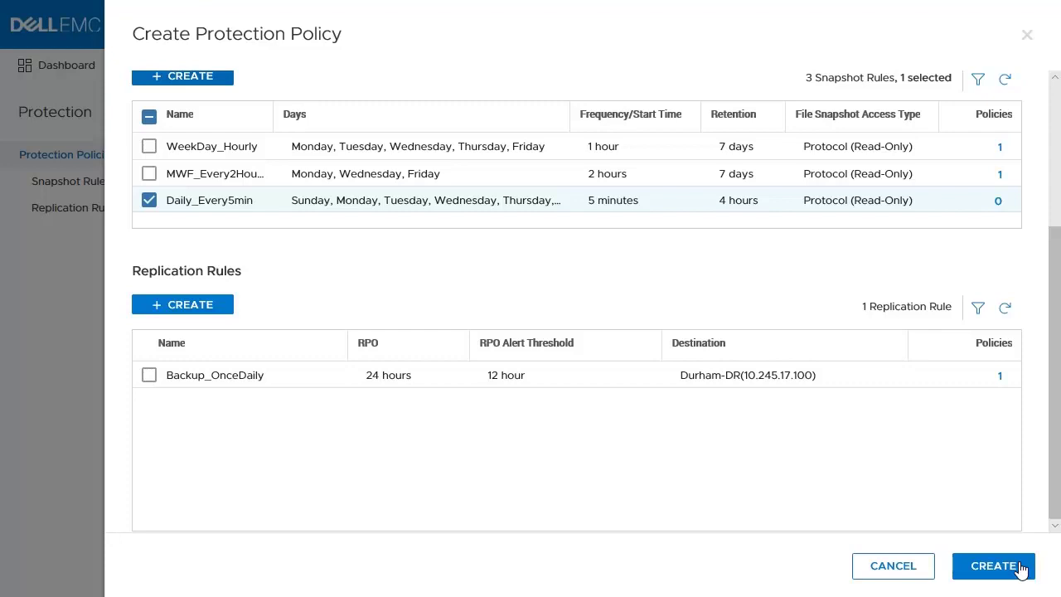
pyautogui.click(1022, 569)
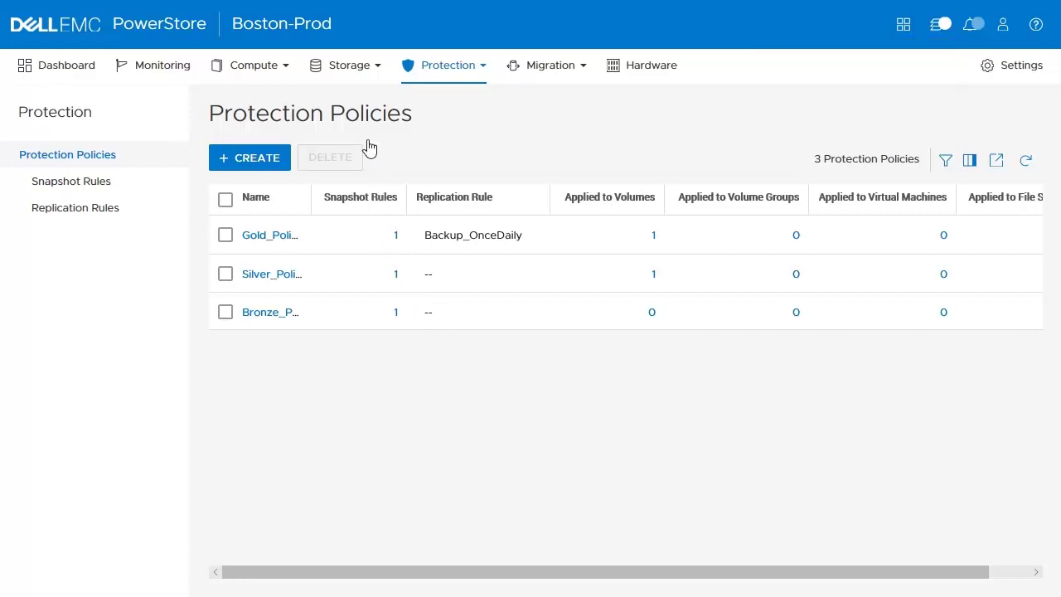
pyautogui.click(365, 73)
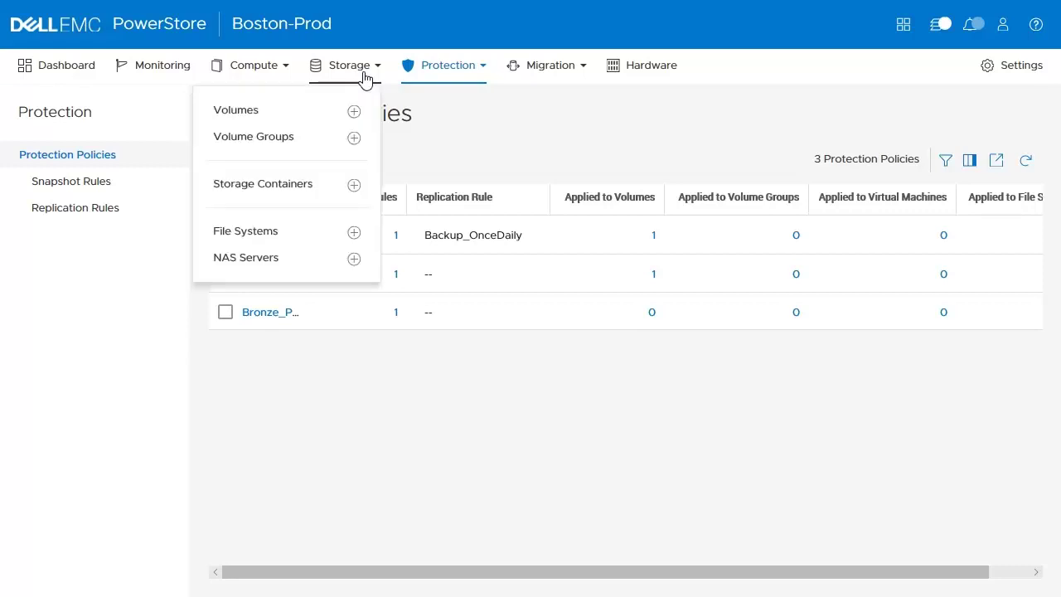
# Give the Finance-Demo volume the Bronze_Policy protection policy, then open Finance-Demo's details page.
pyautogui.click(310, 116)
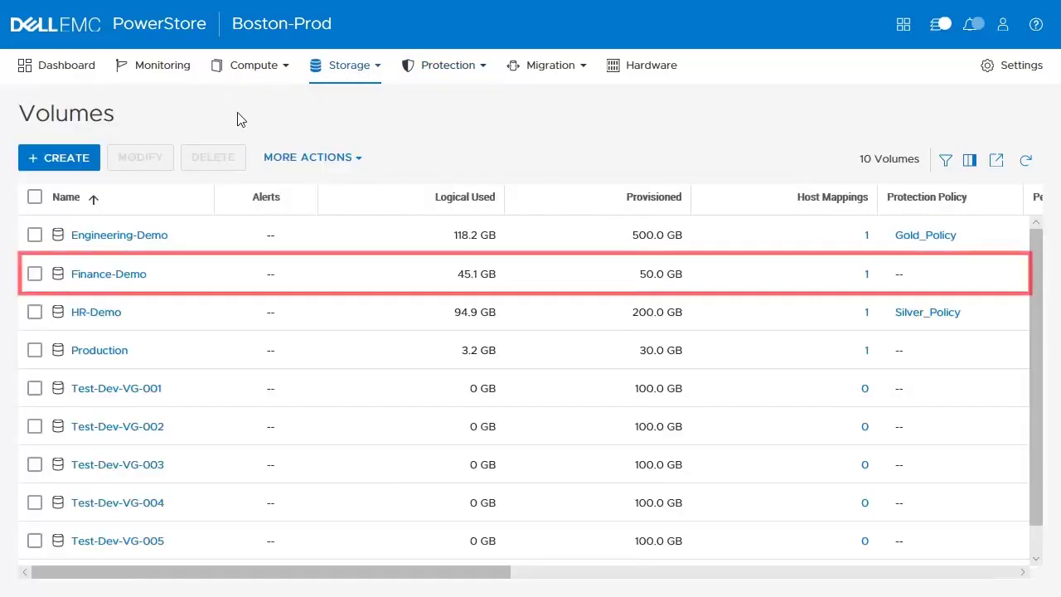
pyautogui.click(35, 274)
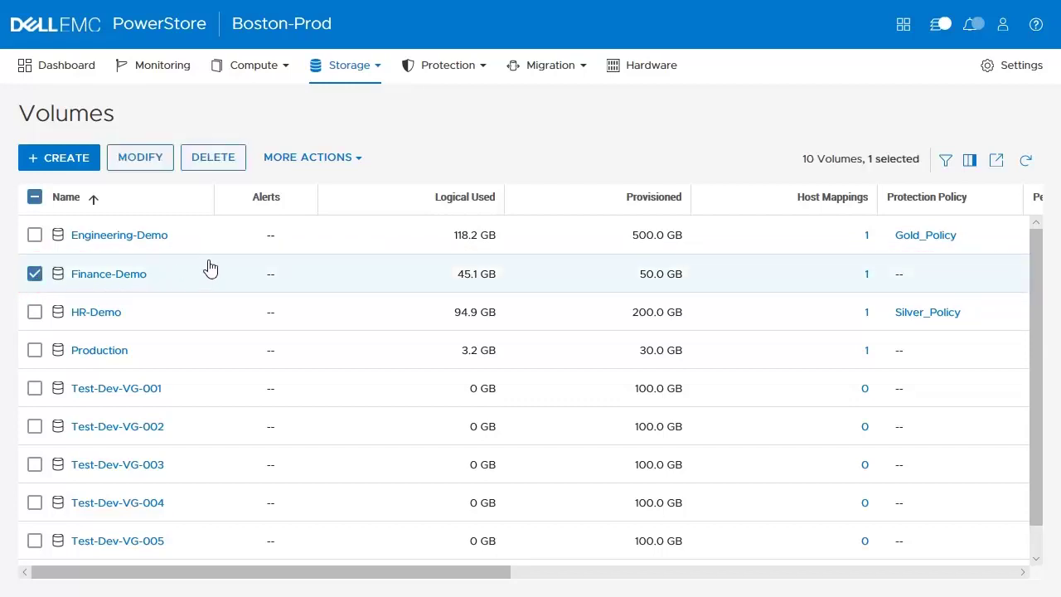
pyautogui.click(314, 168)
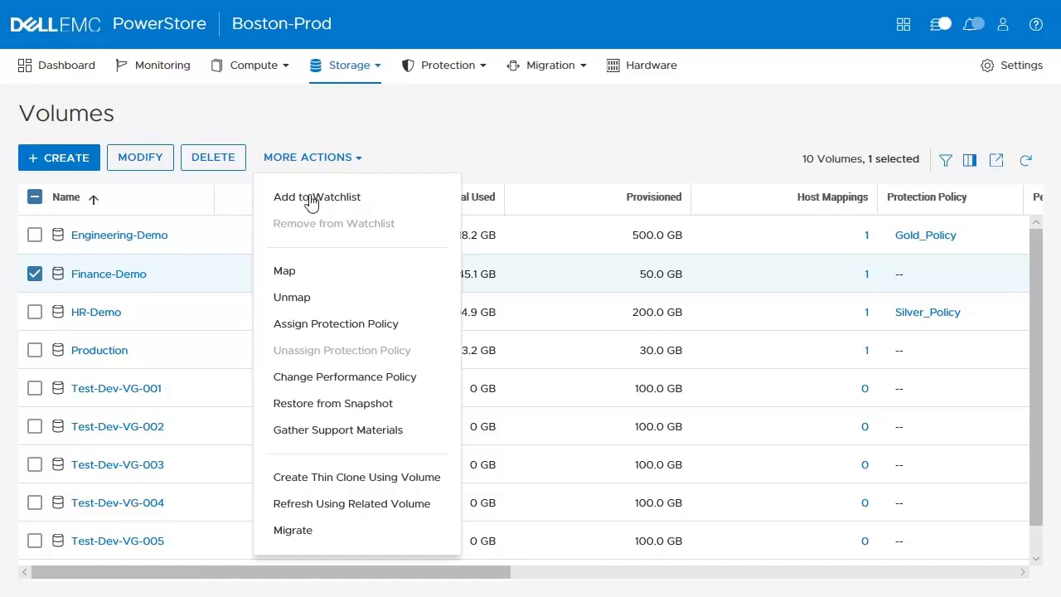
pyautogui.click(310, 326)
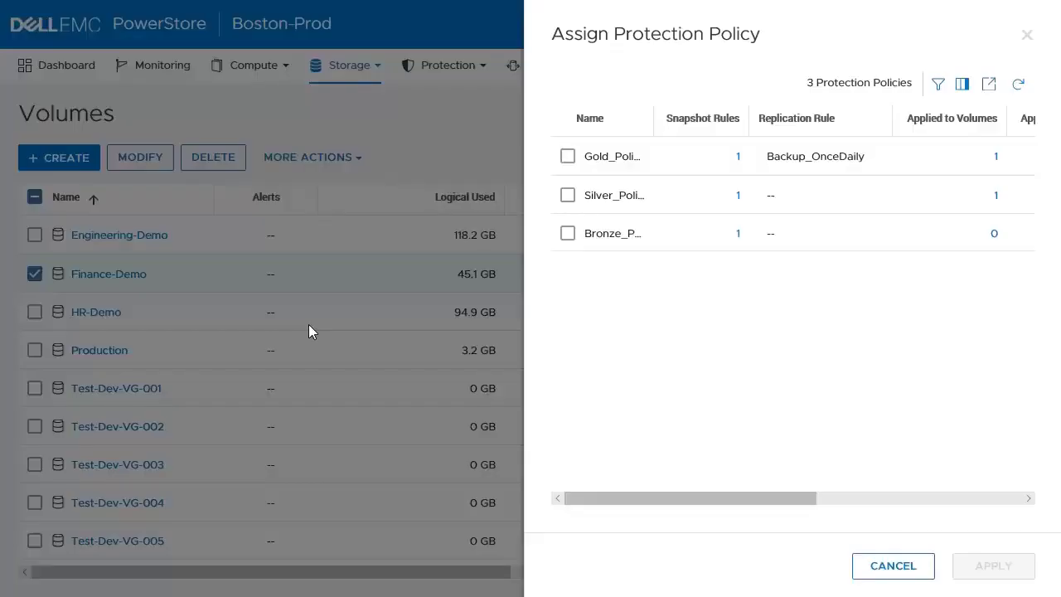
pyautogui.click(568, 235)
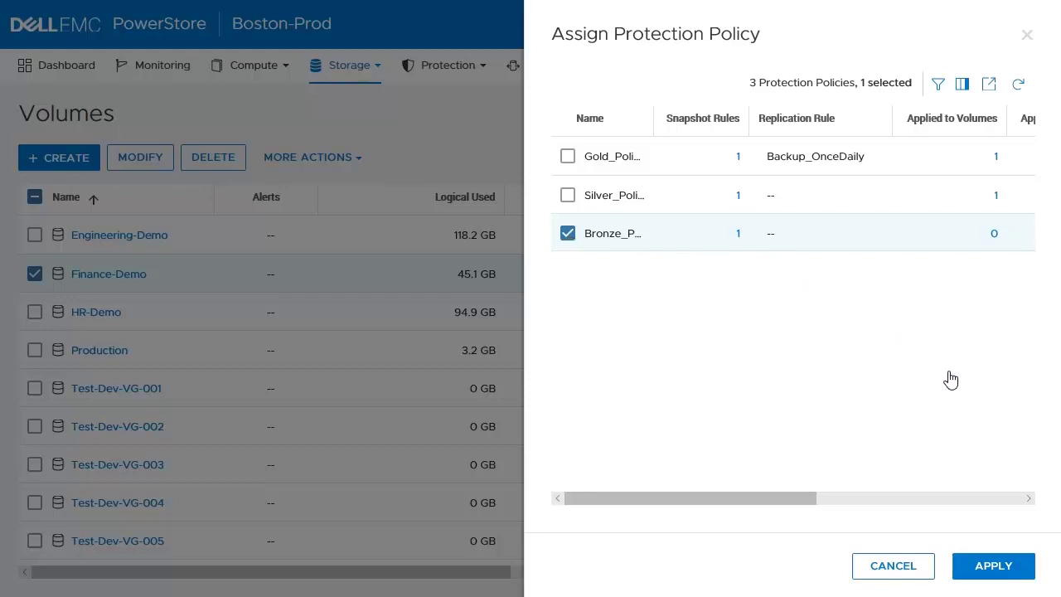
pyautogui.click(1007, 580)
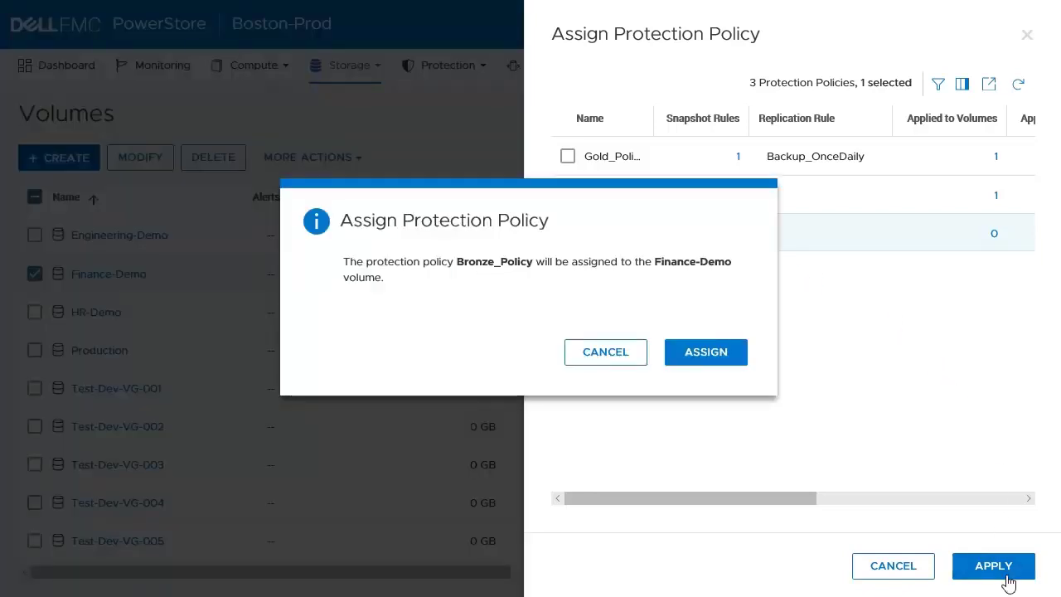
pyautogui.click(704, 358)
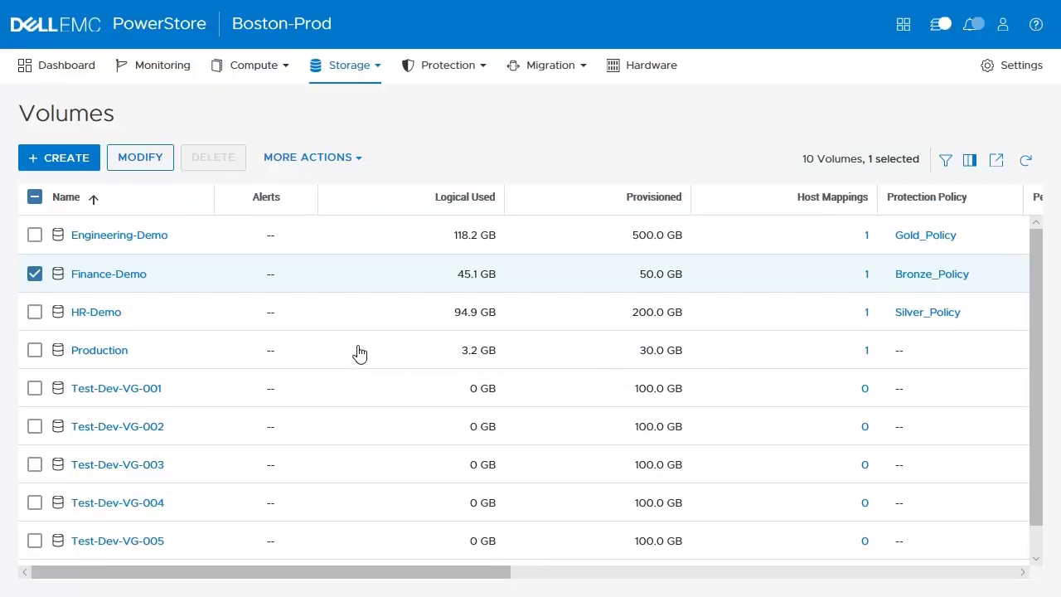
pyautogui.click(122, 277)
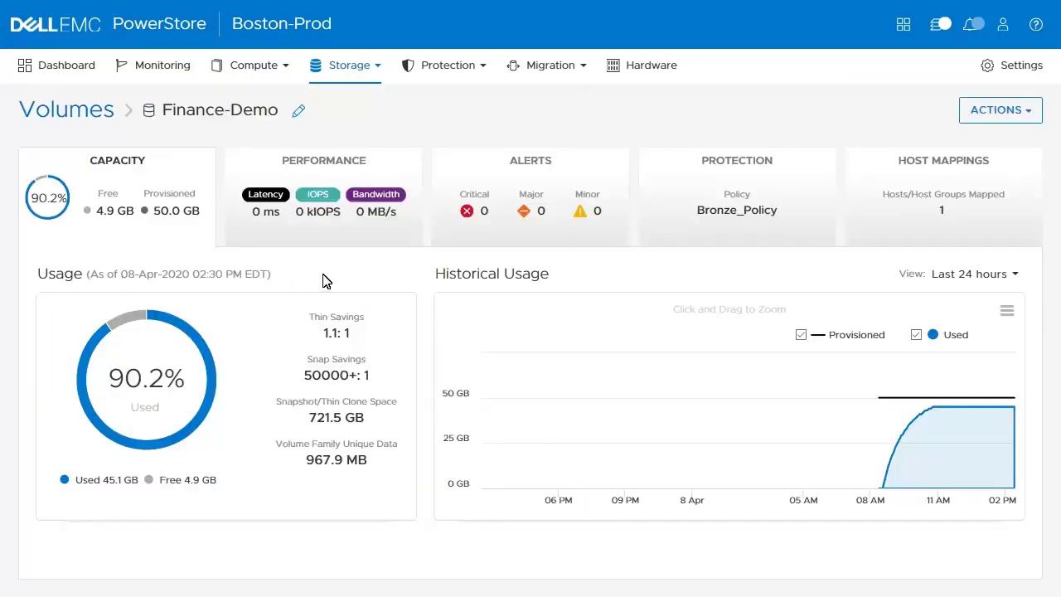
# Select Finance-Demo's newest snapshot (03:05 PM) and start a thin clone from it.
pyautogui.click(748, 206)
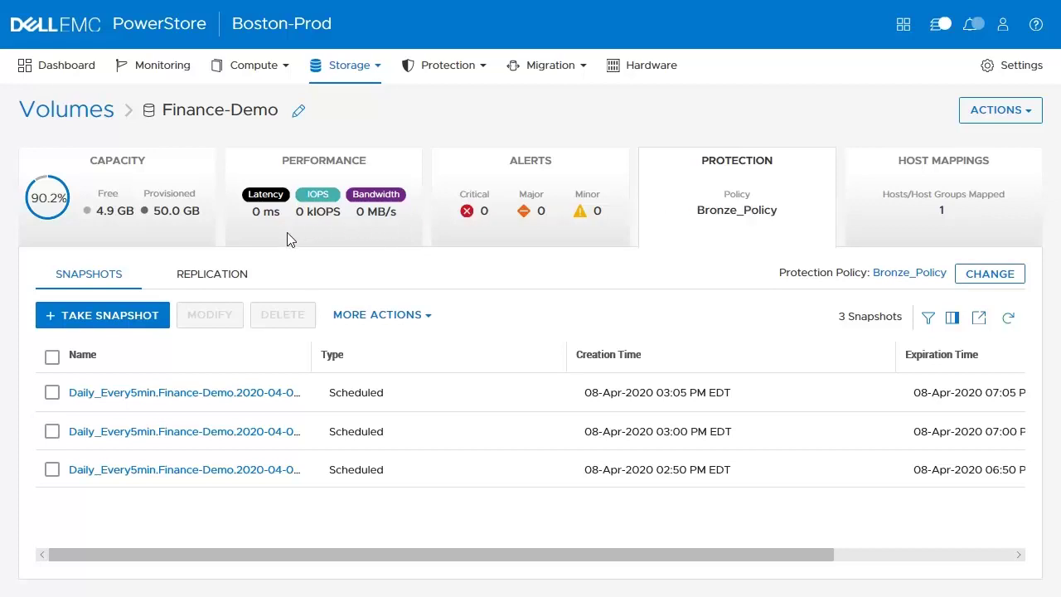
pyautogui.click(52, 392)
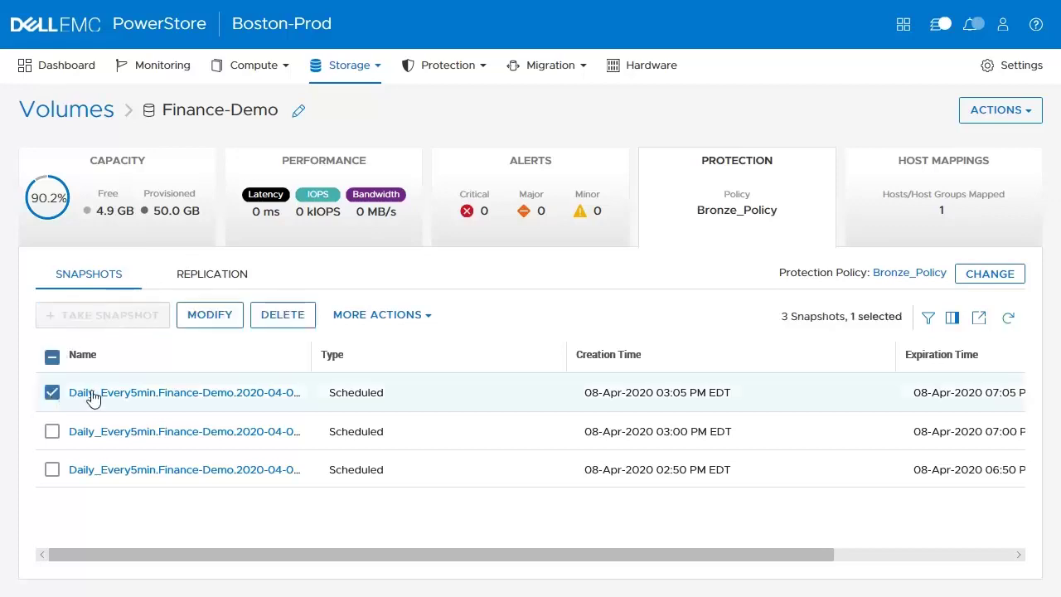
pyautogui.click(397, 322)
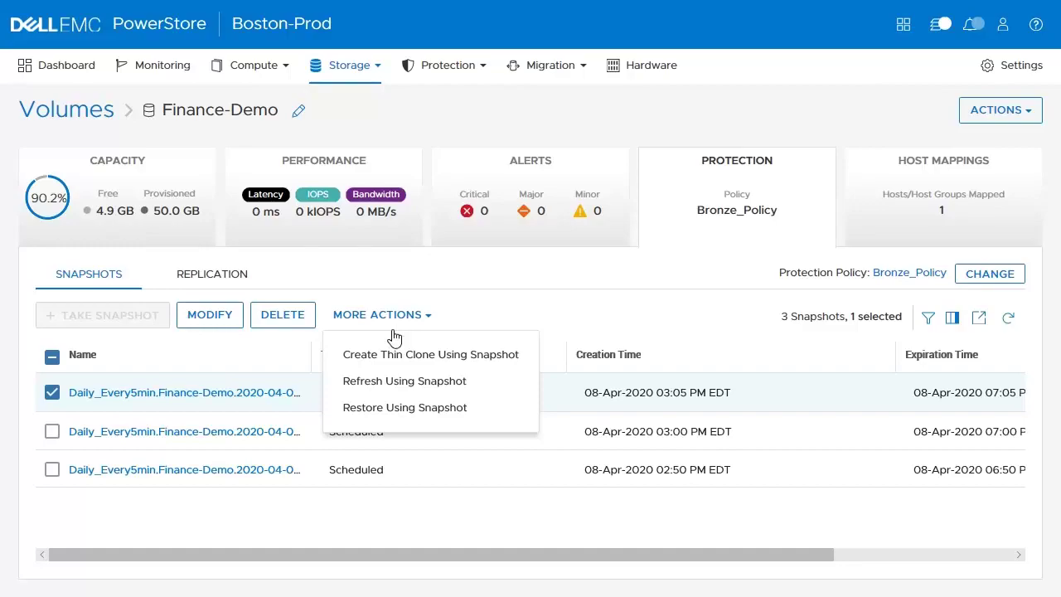
pyautogui.click(394, 357)
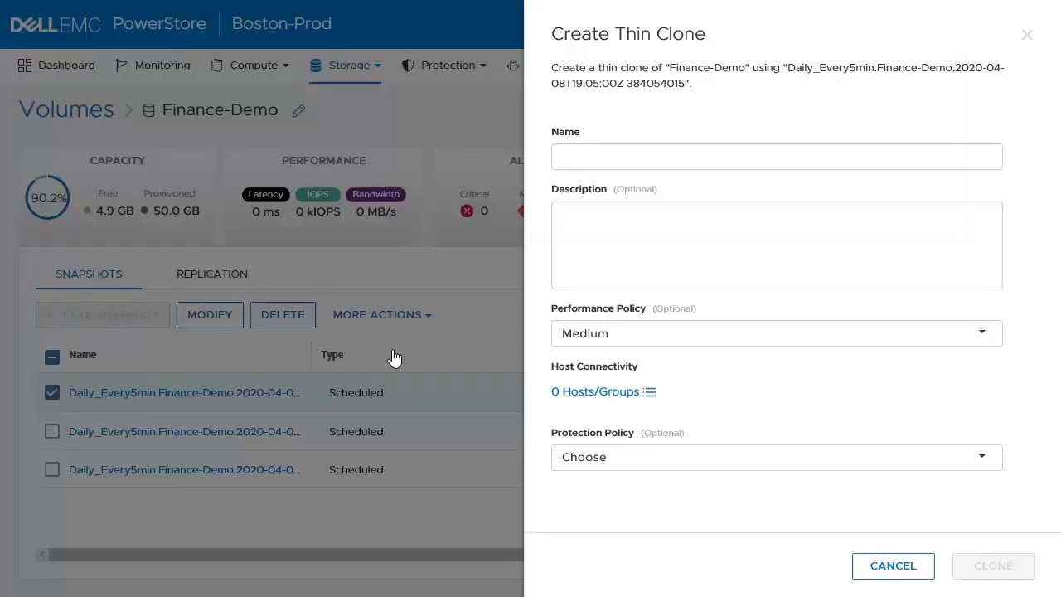
# Name the clone Finance-Demo-ThinClone, map it to host Windows-Demo, and create it.
pyautogui.click(596, 162)
pyautogui.write('Finance-Demo-ThinClone')
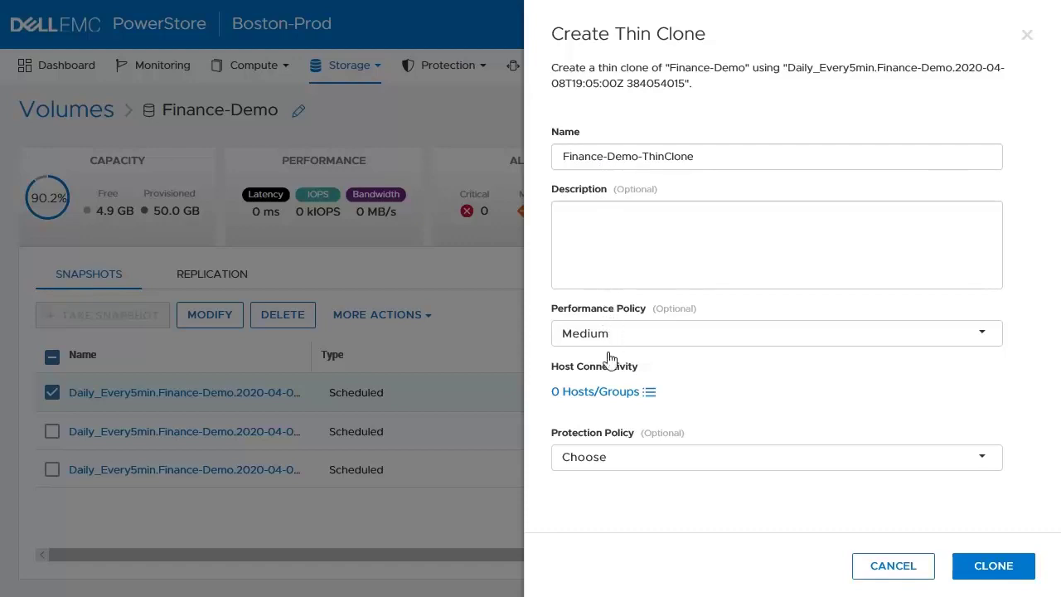
pyautogui.click(611, 396)
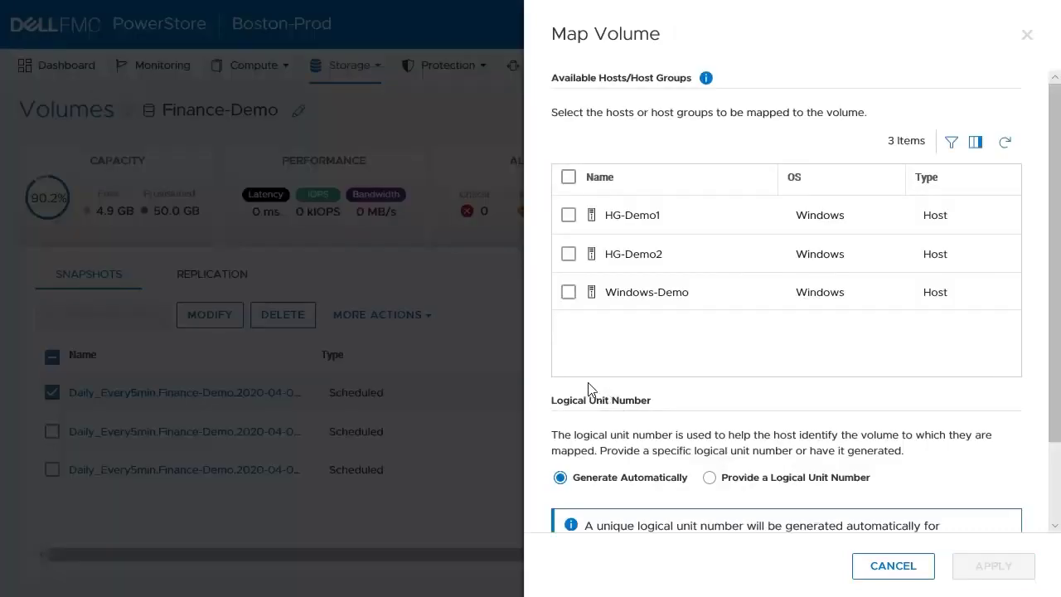
pyautogui.click(568, 293)
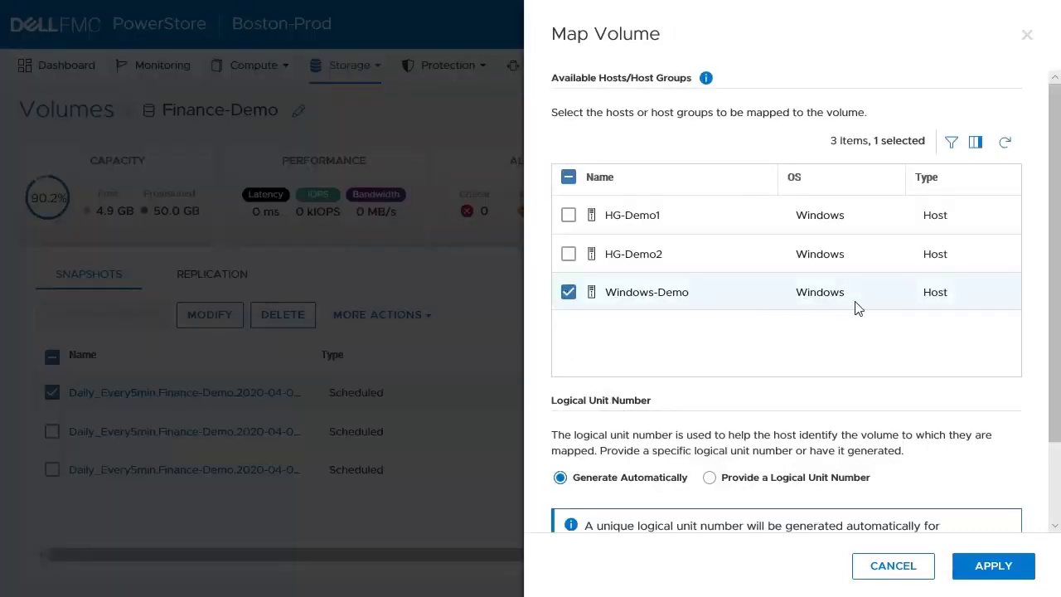
pyautogui.scroll(-1, 1041, 450)
pyautogui.scroll(-1, 1041, 450)
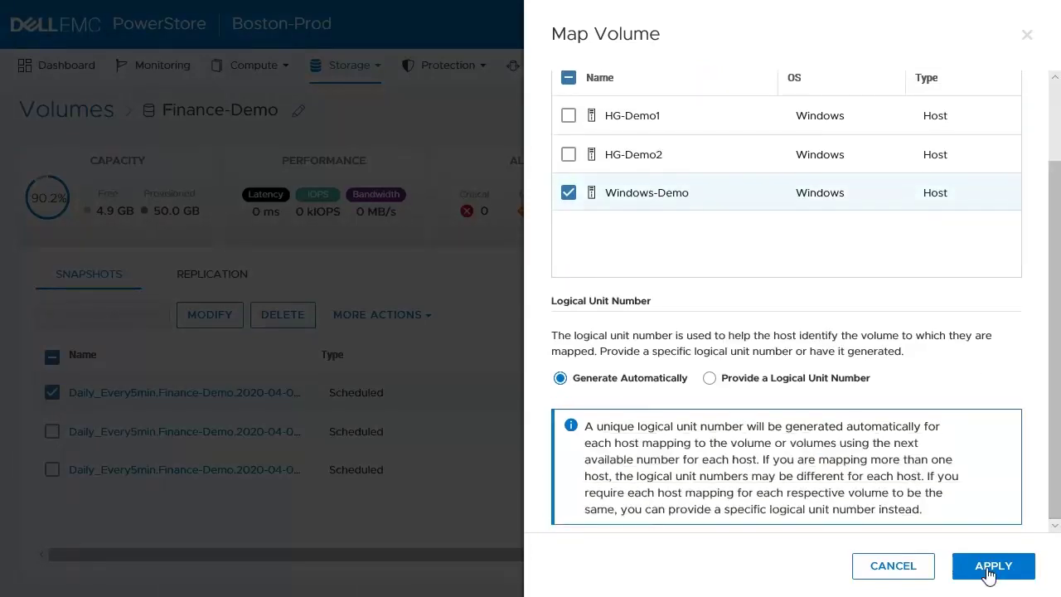
pyautogui.click(992, 565)
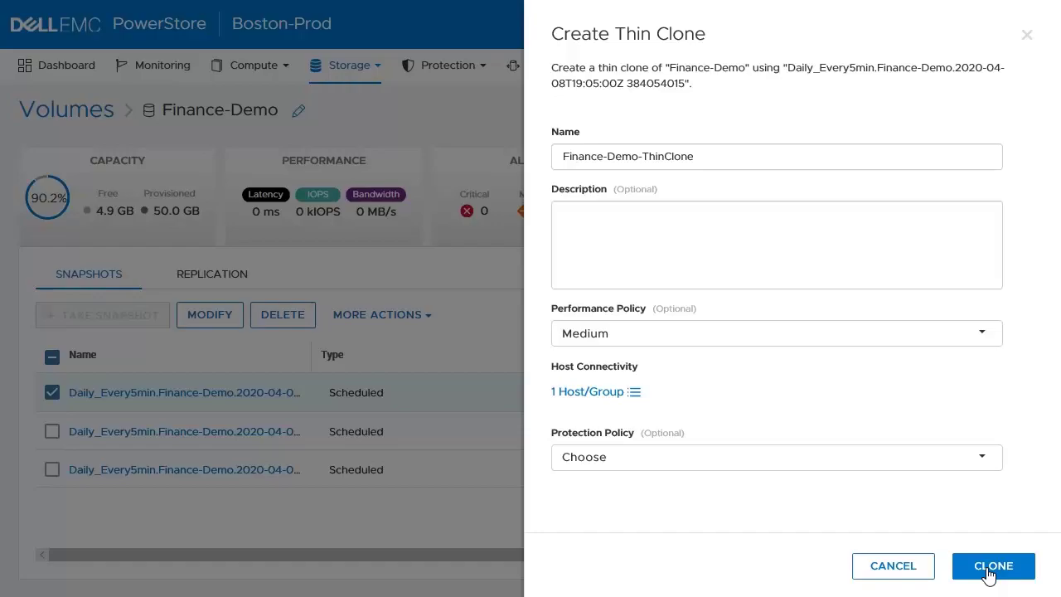
pyautogui.click(990, 571)
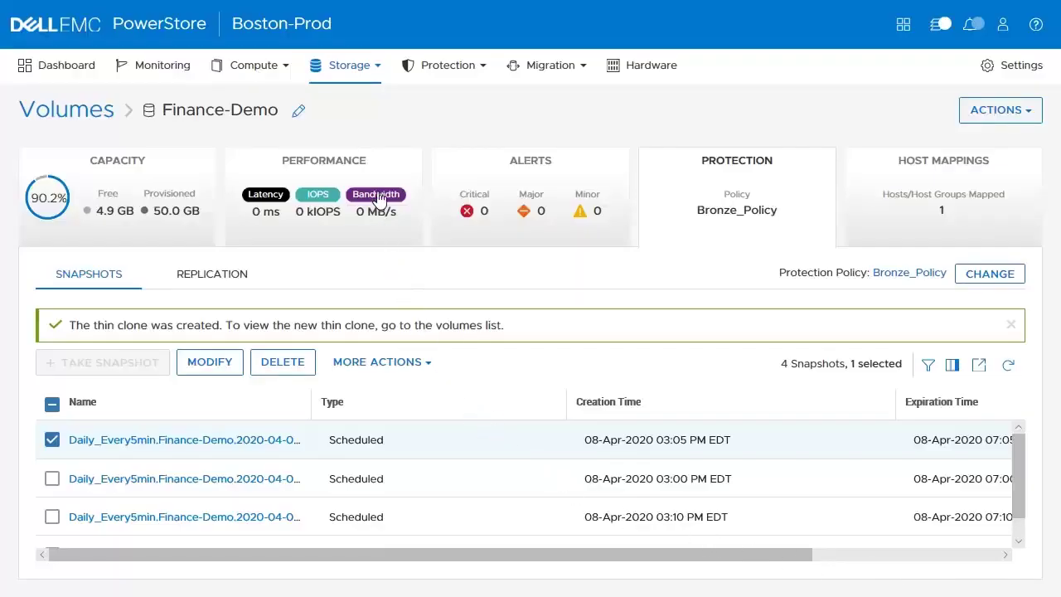
pyautogui.click(370, 86)
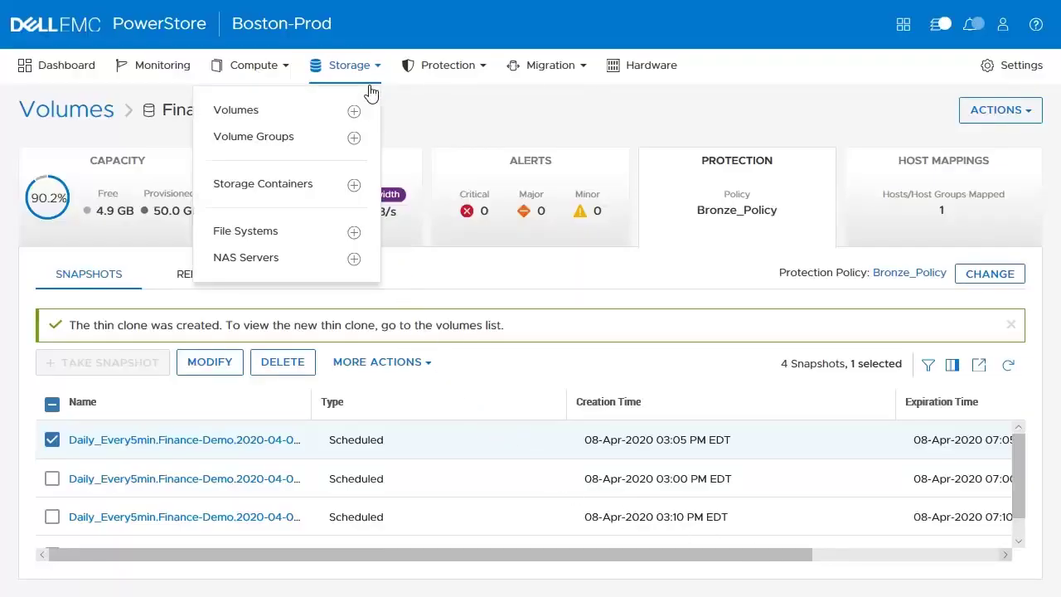
# In Storage > Volumes, select Finance-Demo and begin Restore from Snapshot.
pyautogui.click(296, 110)
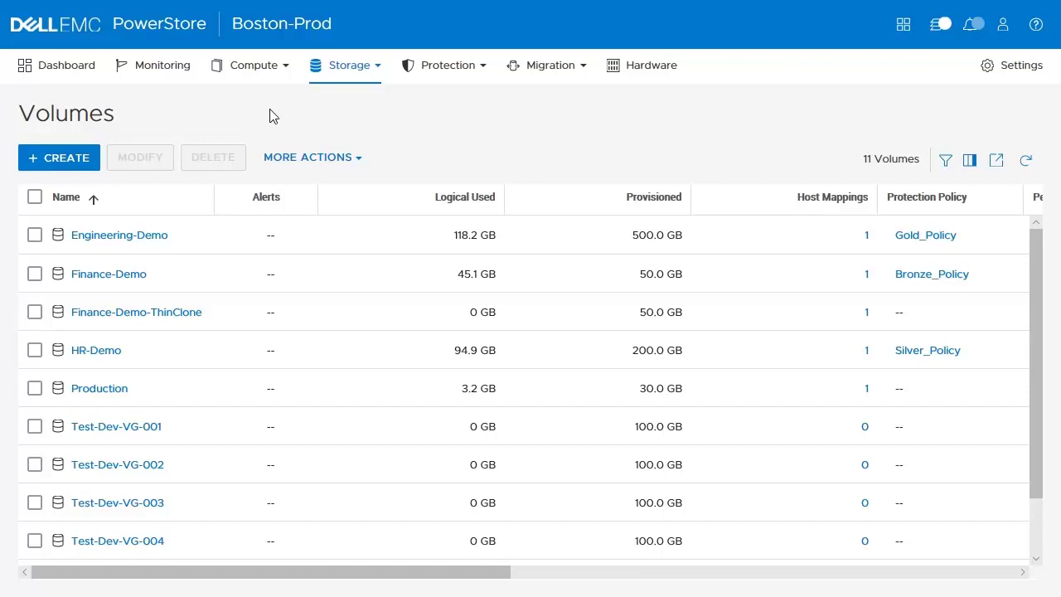
pyautogui.click(34, 276)
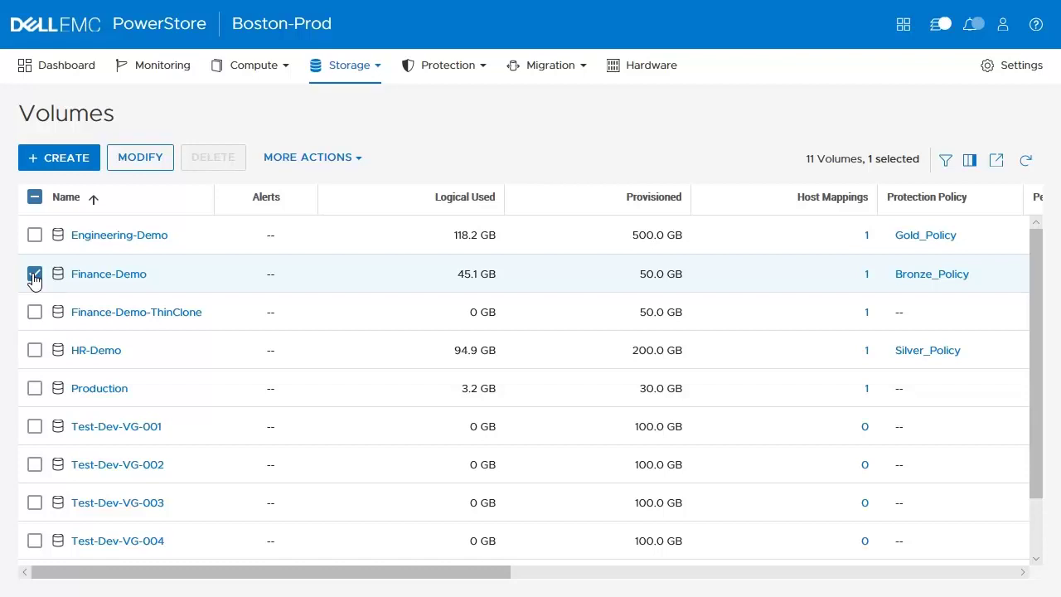
pyautogui.click(331, 164)
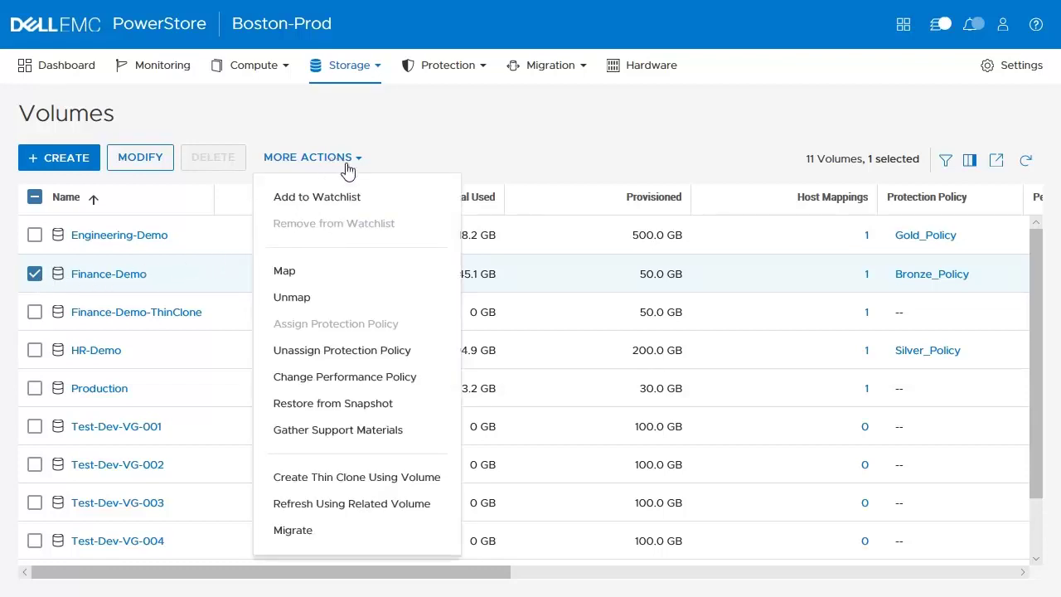
pyautogui.click(387, 404)
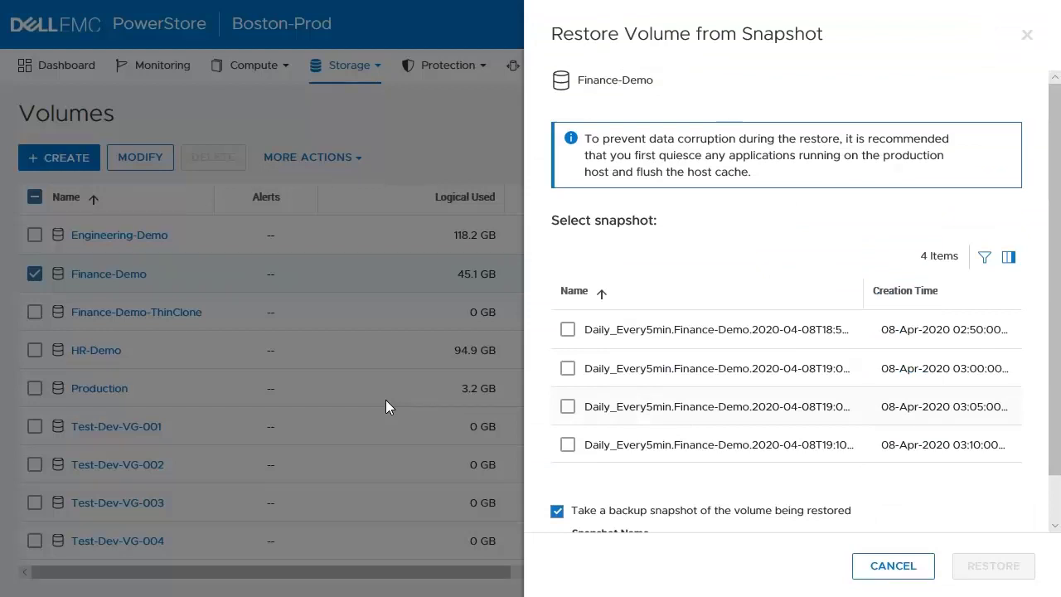
# Restore Finance-Demo from the 02:50 PM snapshot and confirm overwriting its current data.
pyautogui.click(567, 330)
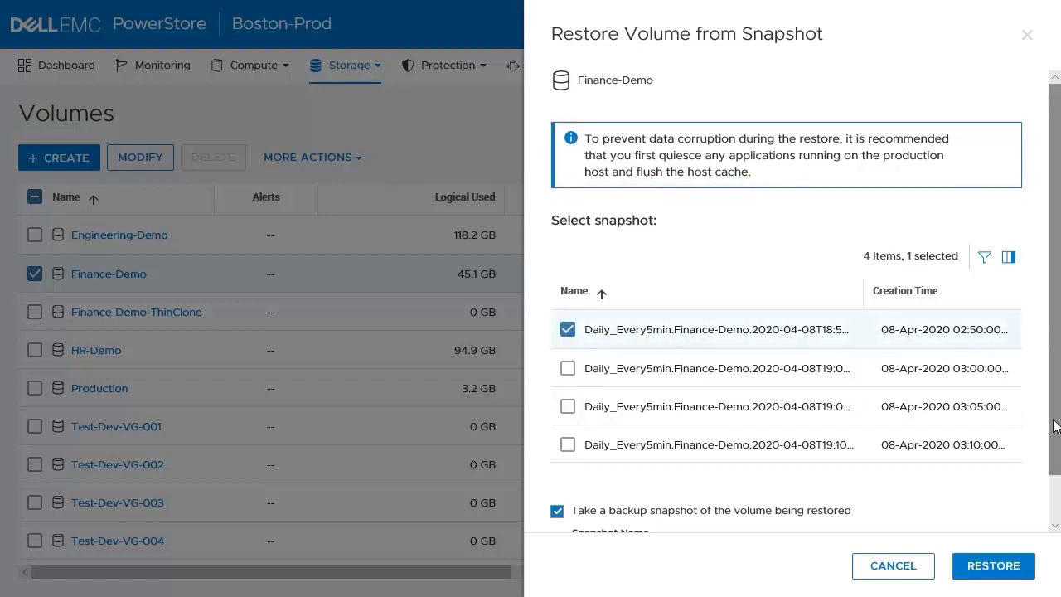
pyautogui.scroll(-2, 1048, 464)
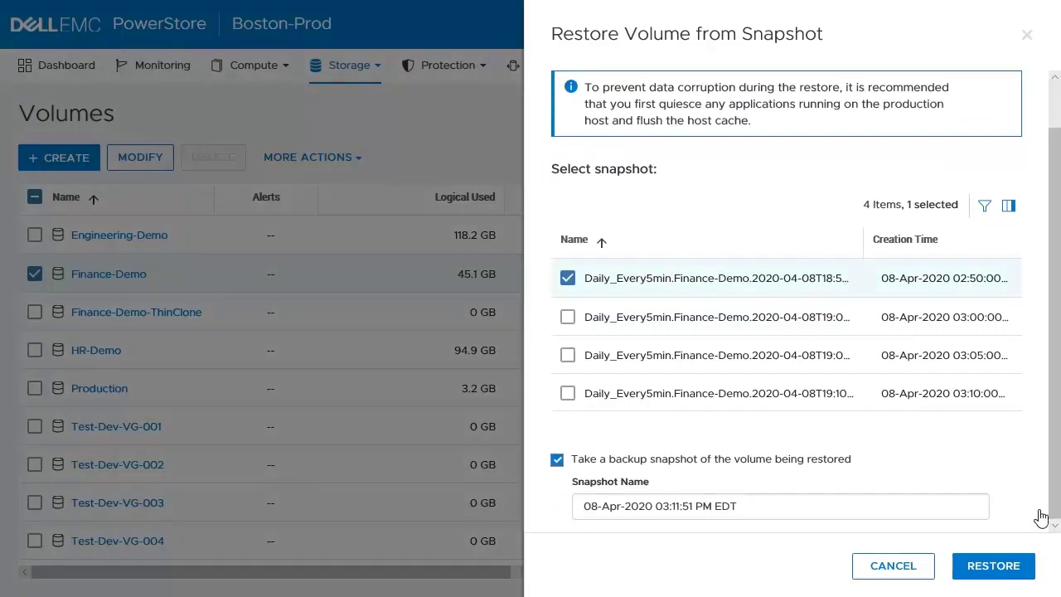
pyautogui.click(1004, 569)
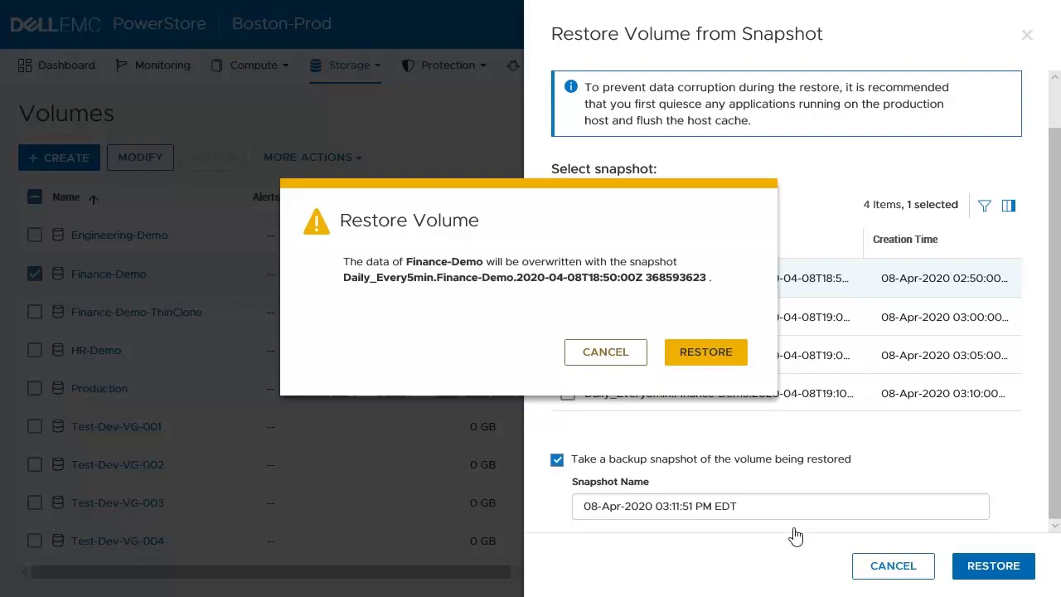
pyautogui.click(691, 366)
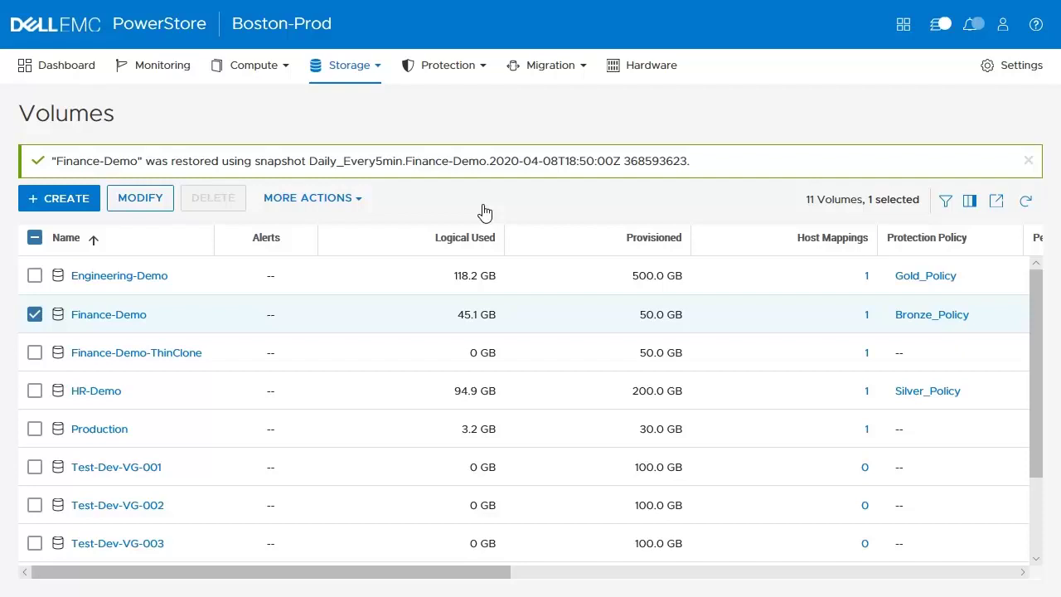
# Refresh Finance-Demo using related volume Finance-Demo-ThinClone and confirm overwriting its data.
pyautogui.click(348, 206)
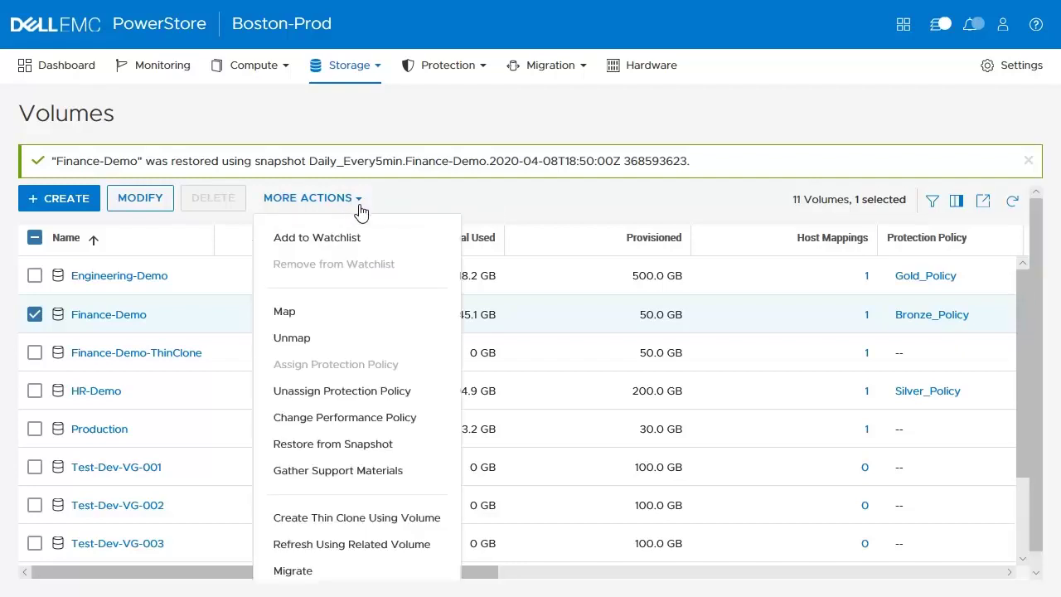
pyautogui.click(414, 545)
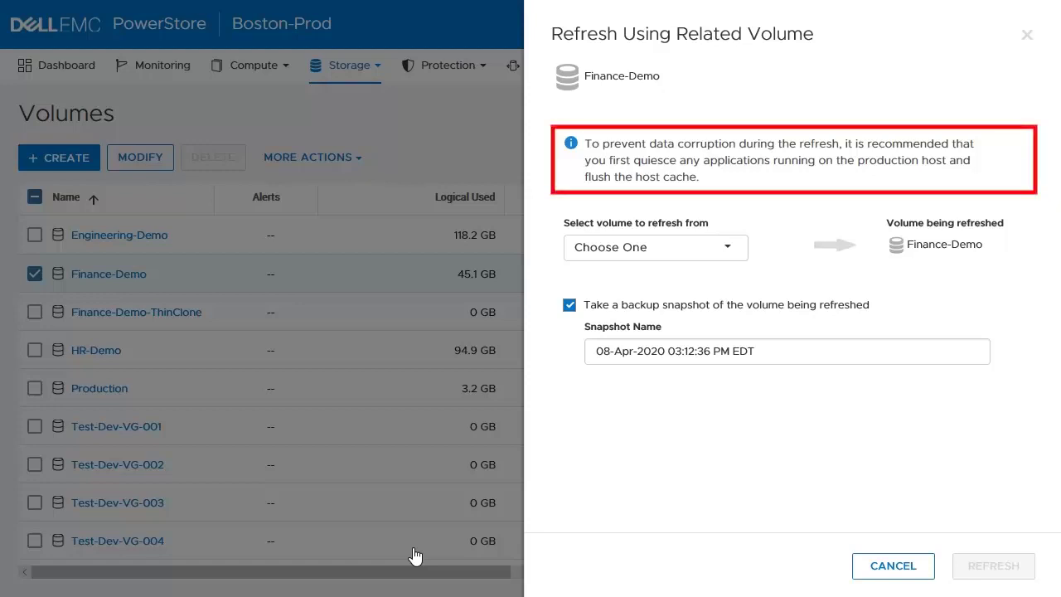
pyautogui.click(710, 258)
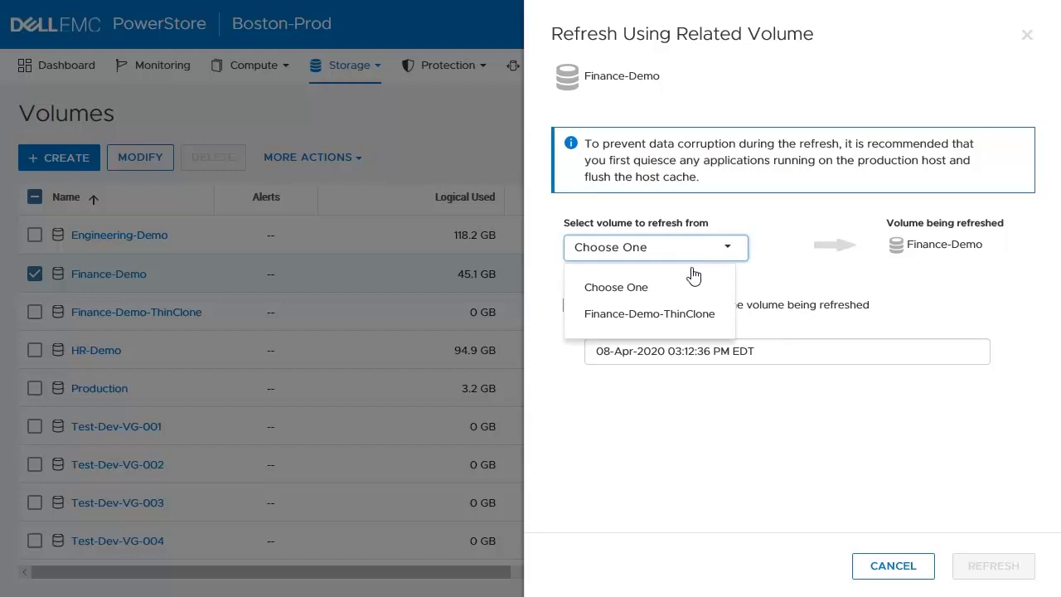
pyautogui.click(688, 322)
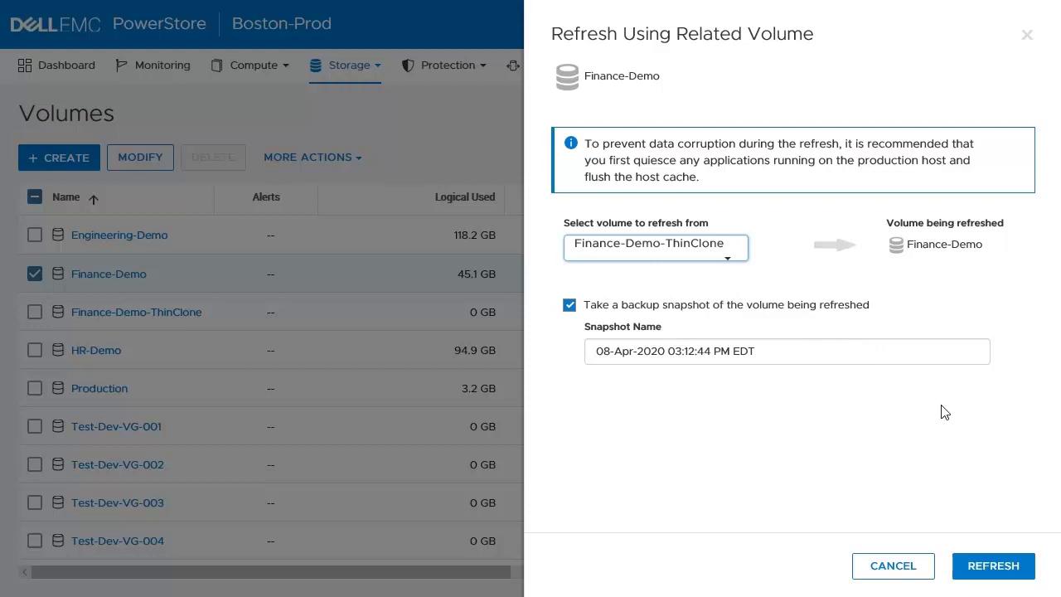
pyautogui.click(992, 565)
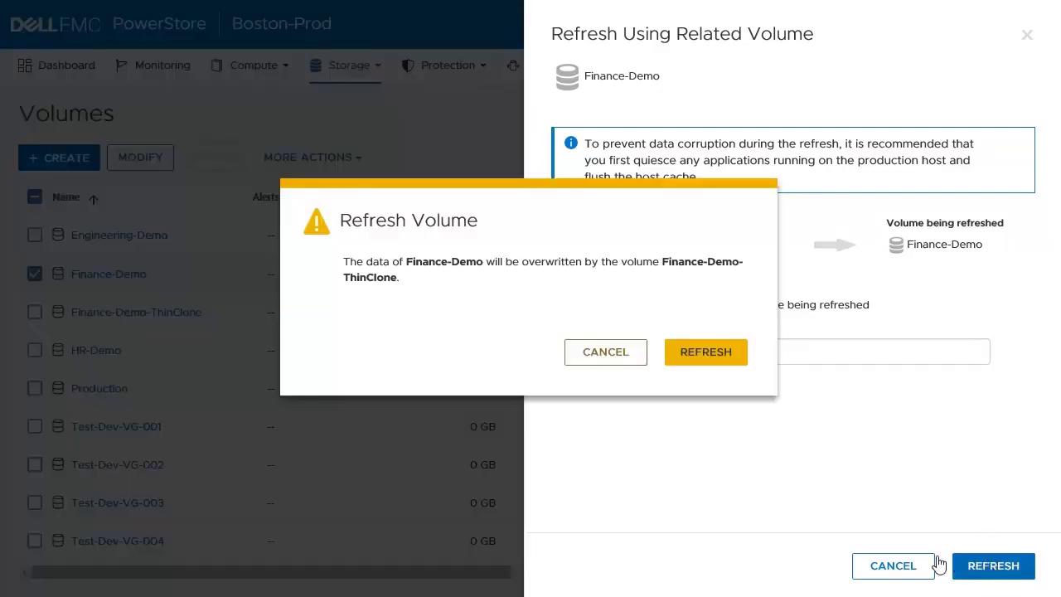
pyautogui.click(716, 358)
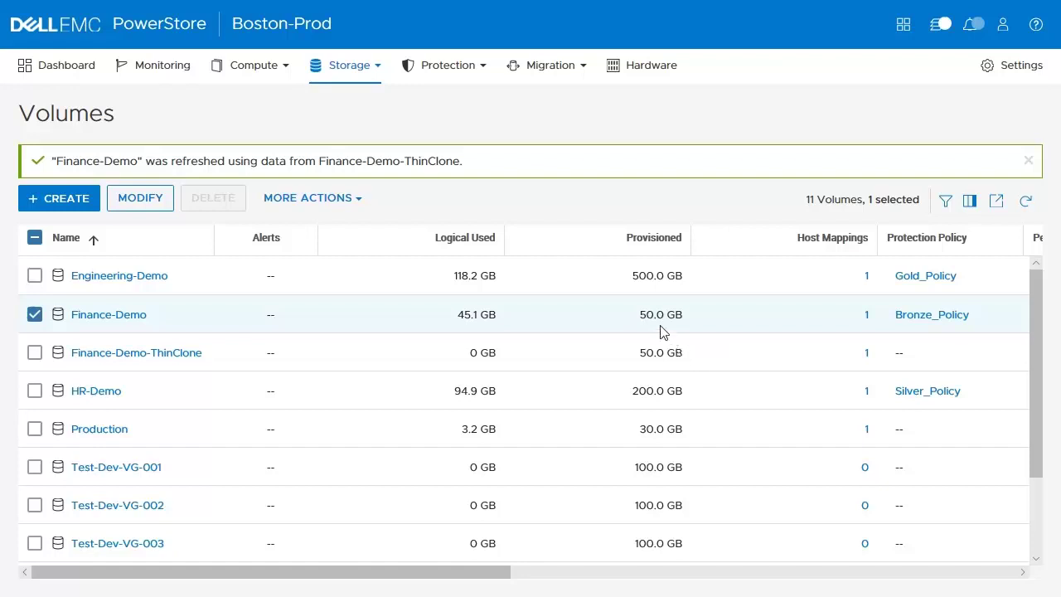